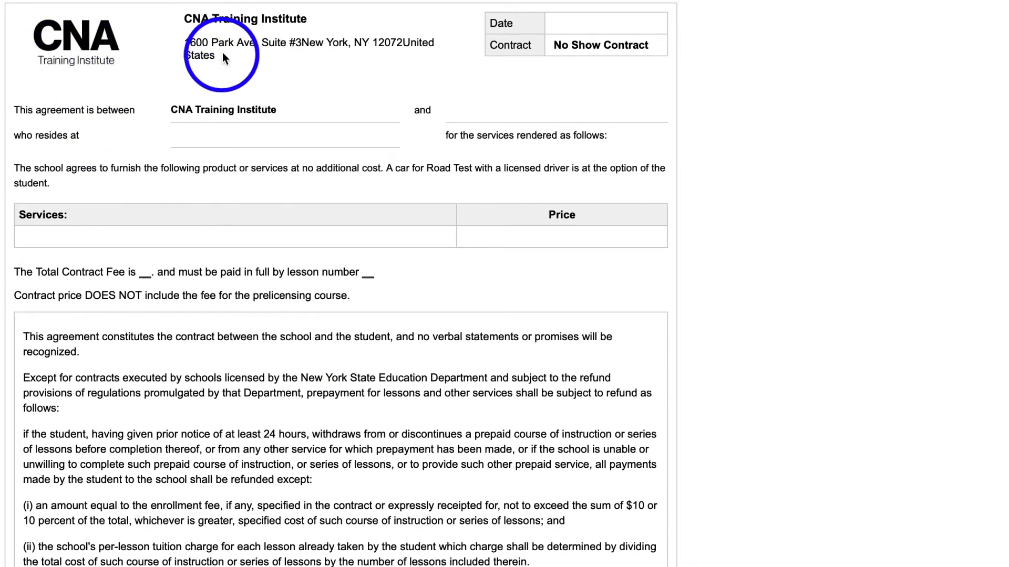
Scroll through the No Show Contract document to review its header, parties, services and refund terms
scroll(260, 197, down, 3)
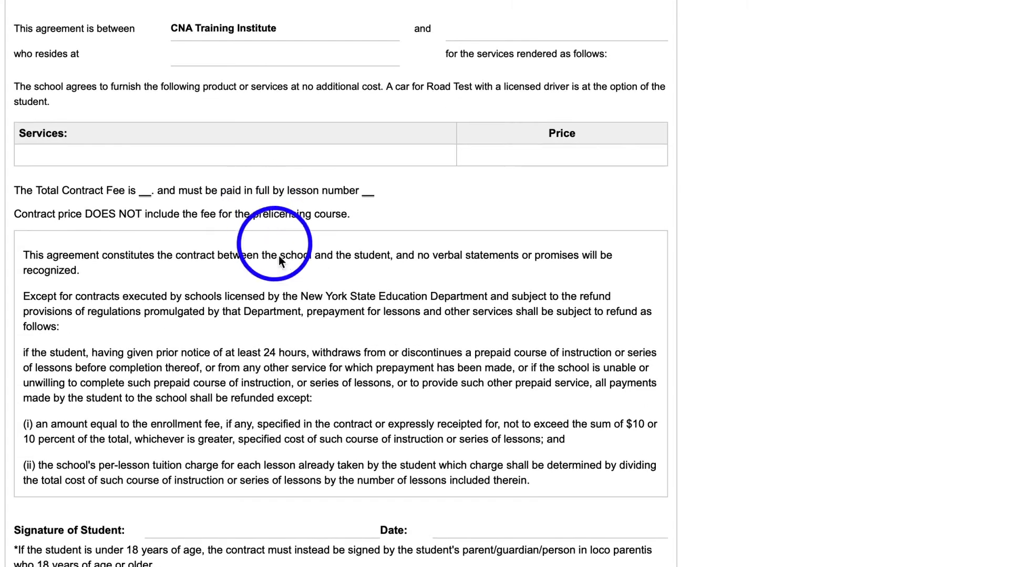
scroll(310, 329, down, 1)
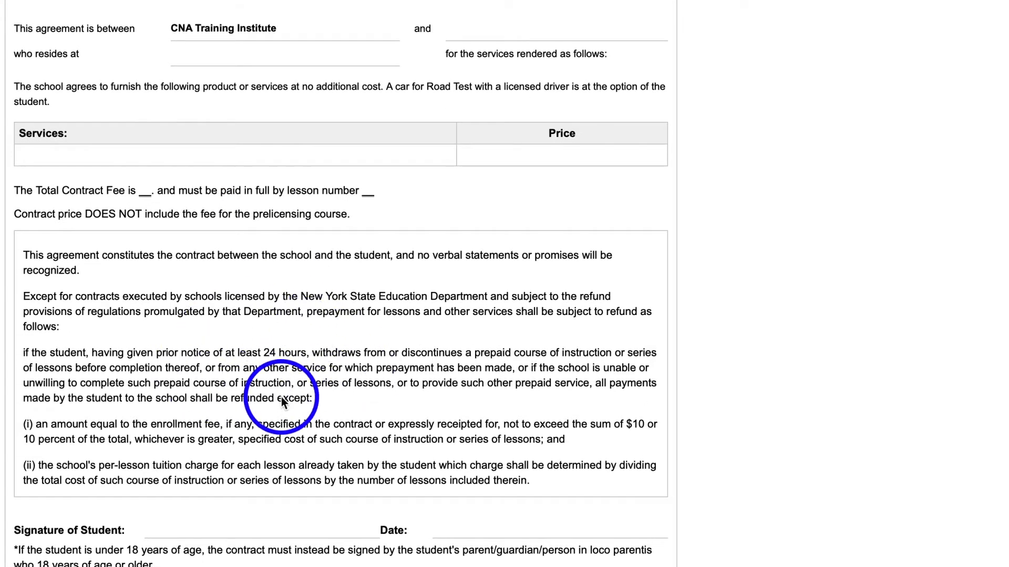
scroll(285, 371, up, 3)
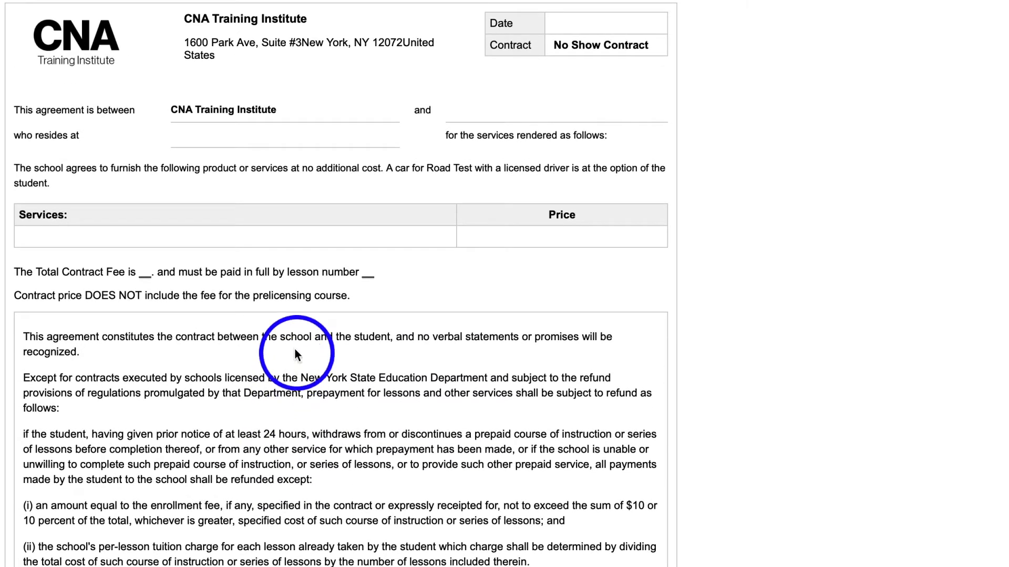
scroll(329, 389, down, 2)
scroll(331, 345, up, 1)
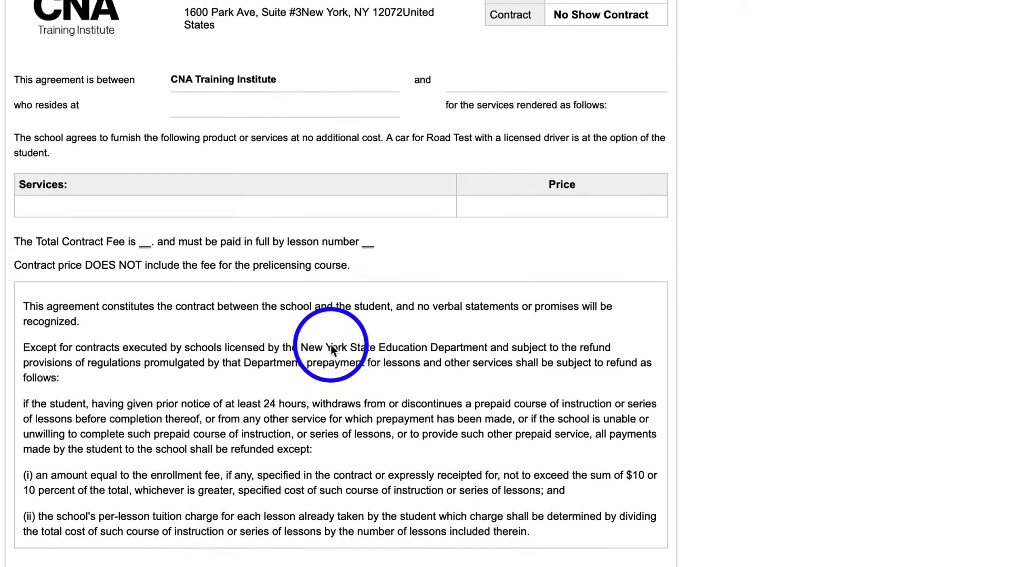
scroll(331, 351, up, 1)
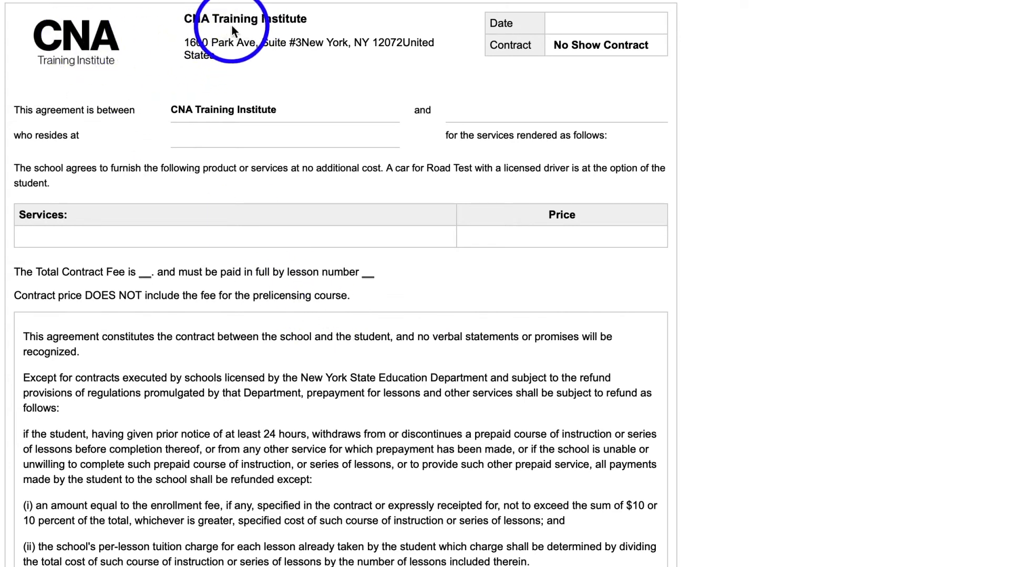
scroll(232, 205, down, 3)
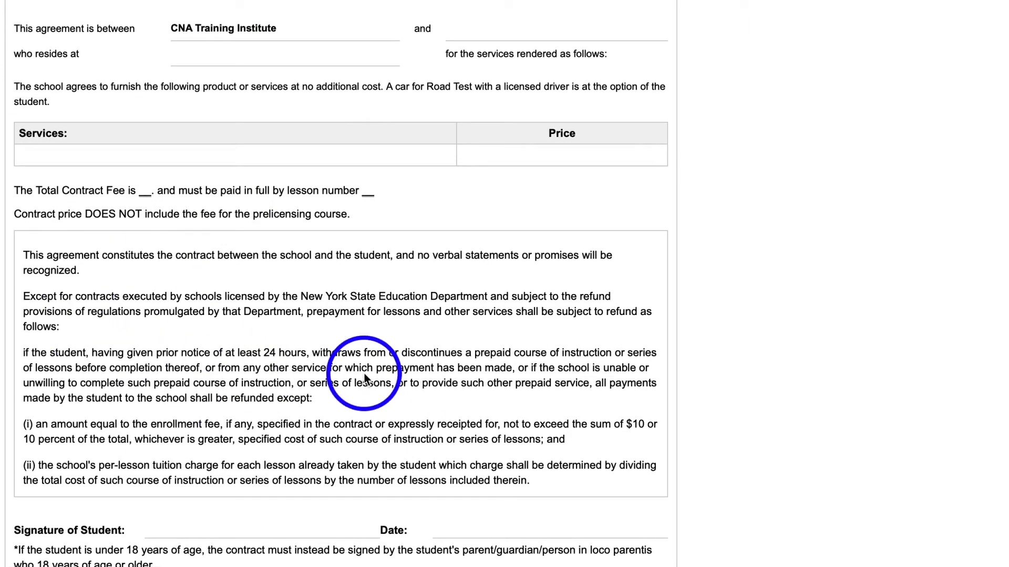
scroll(364, 373, up, 3)
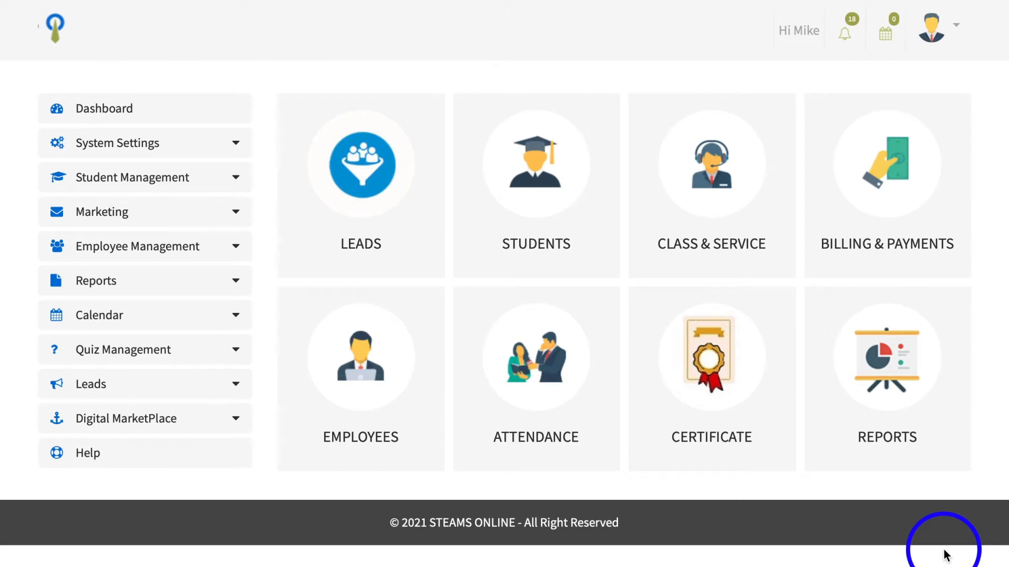
Open Contract Management under System Settings and start adding a new contract template
click(154, 149)
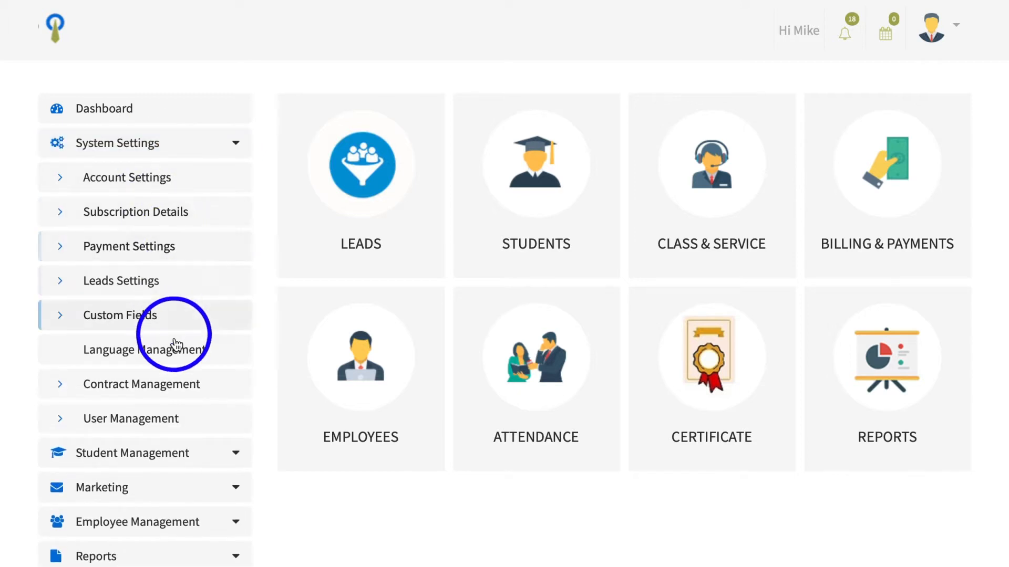
click(176, 386)
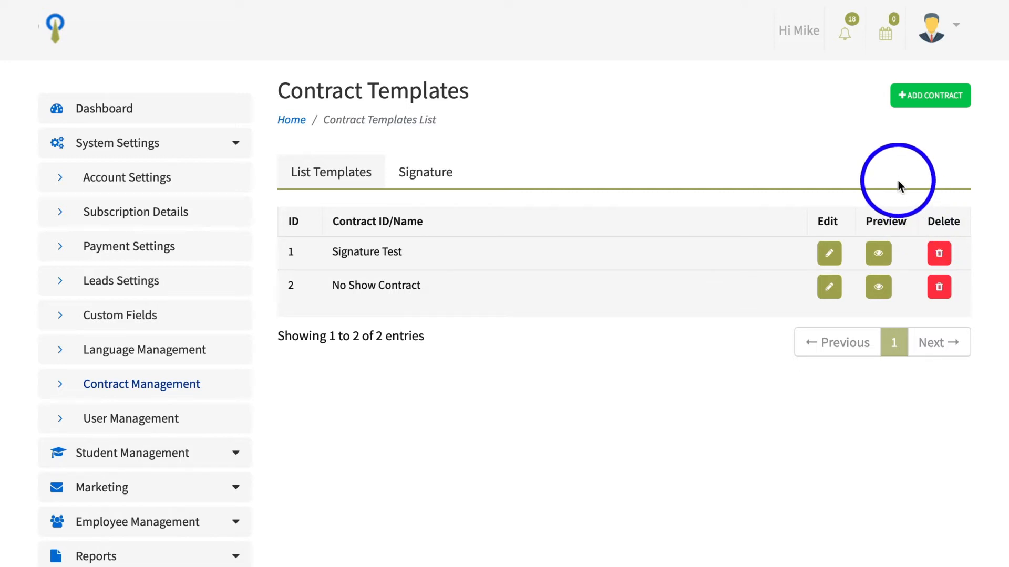
click(924, 99)
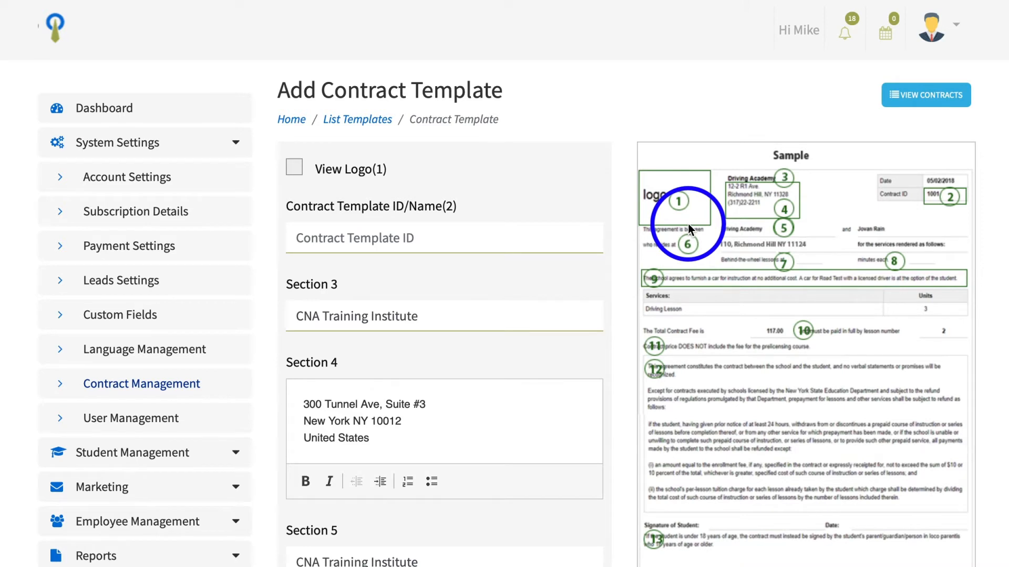
Scroll through the Add Contract Template form, comparing its numbered sections with the sample layout
scroll(688, 224, down, 1)
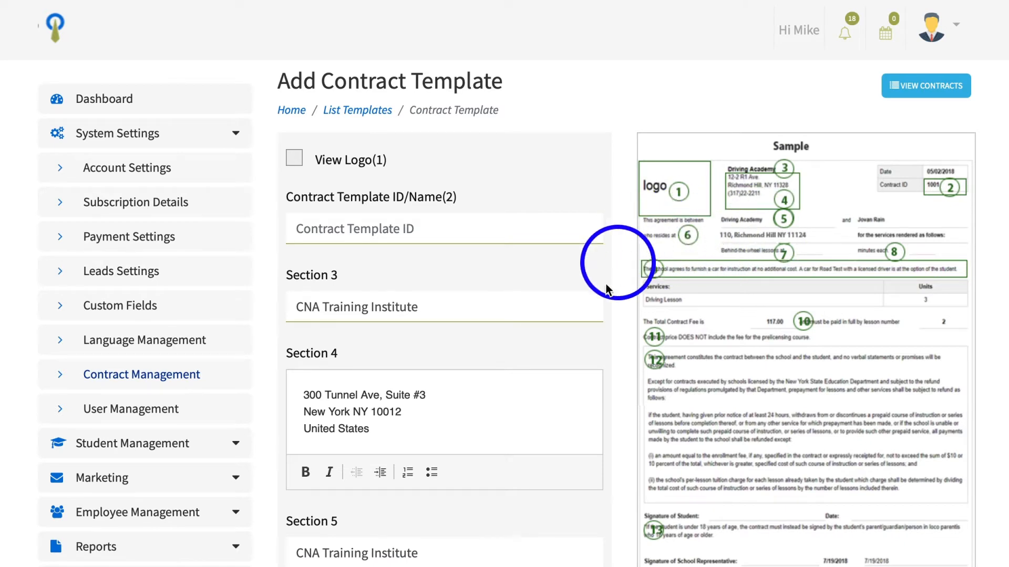
scroll(570, 319, down, 1)
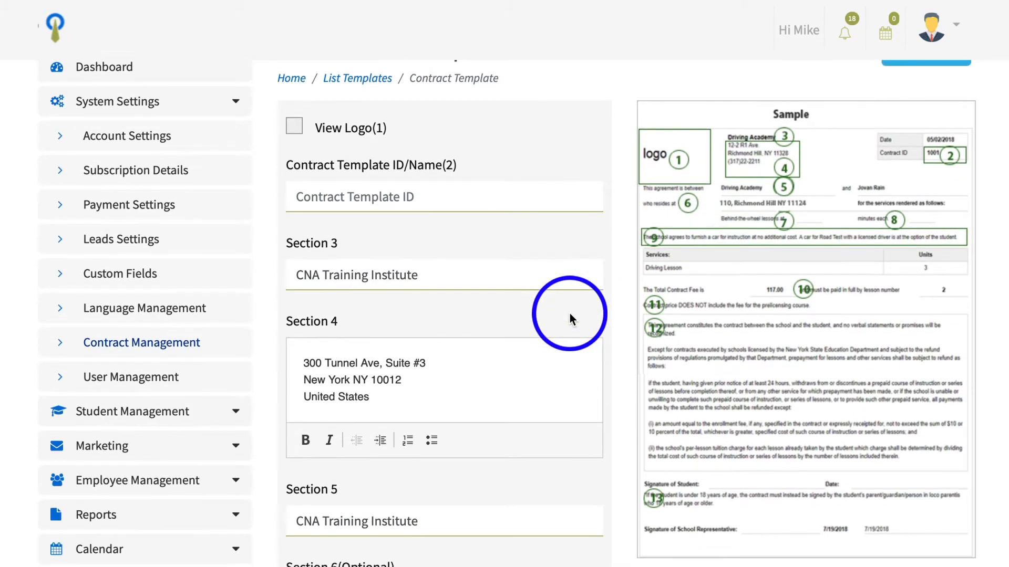
scroll(571, 318, down, 3)
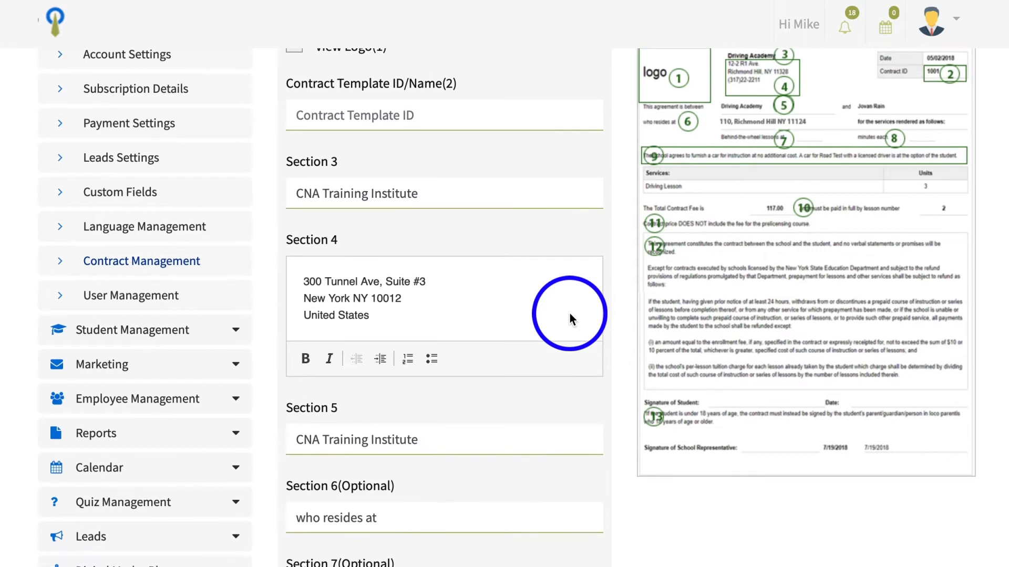
scroll(570, 313, down, 3)
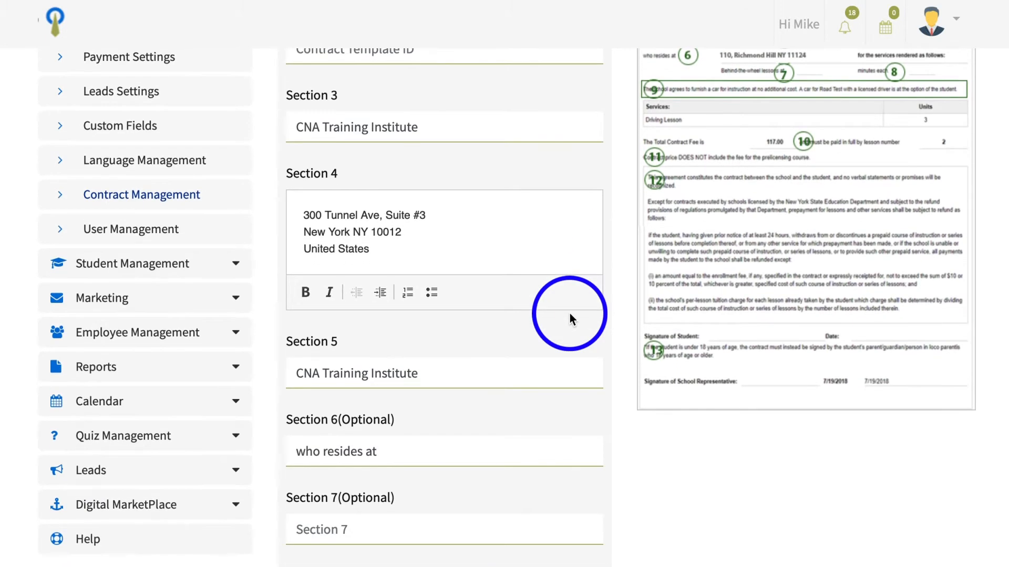
scroll(560, 309, down, 3)
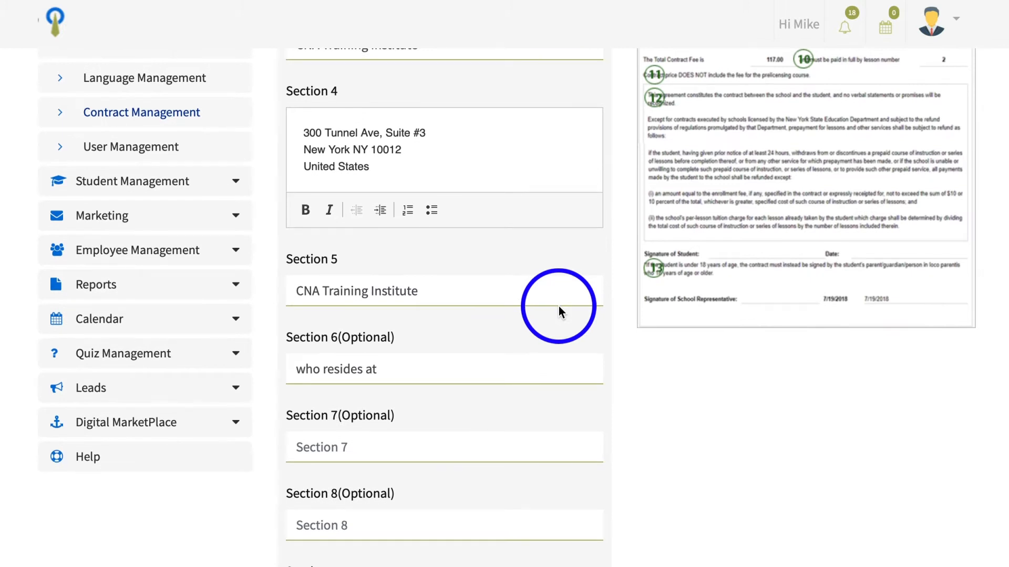
scroll(559, 310, down, 3)
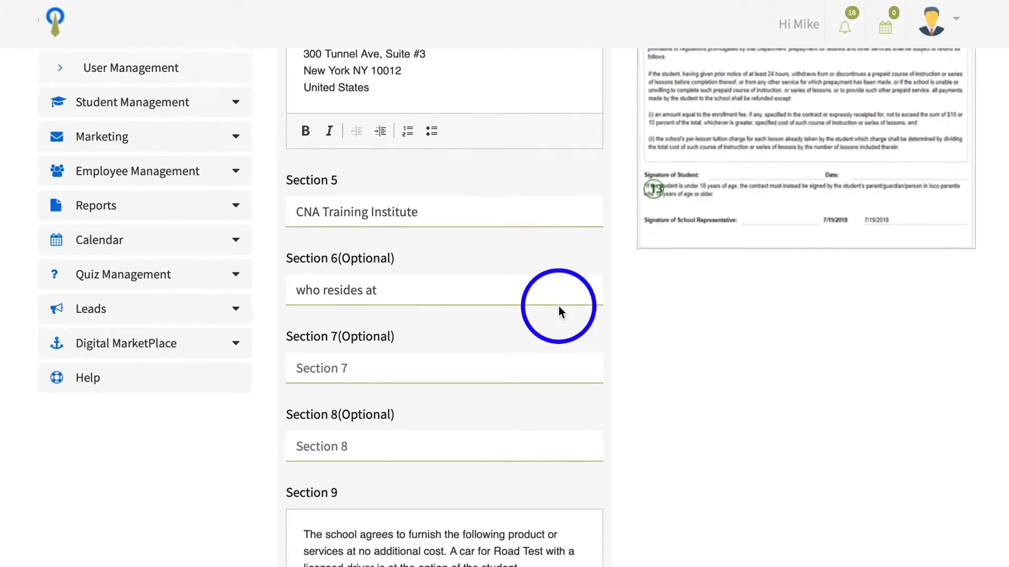
scroll(559, 307, down, 6)
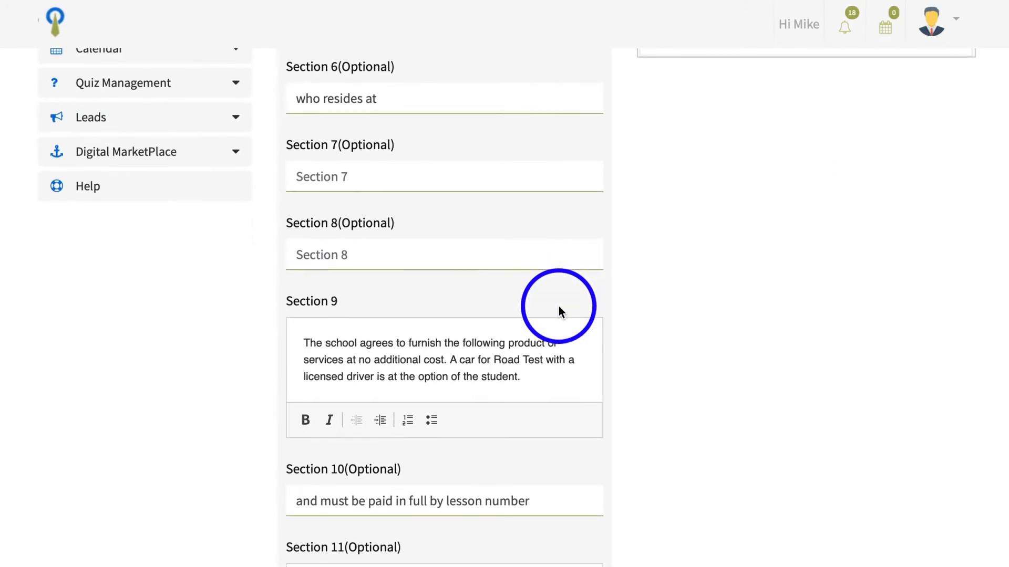
scroll(559, 313, down, 1)
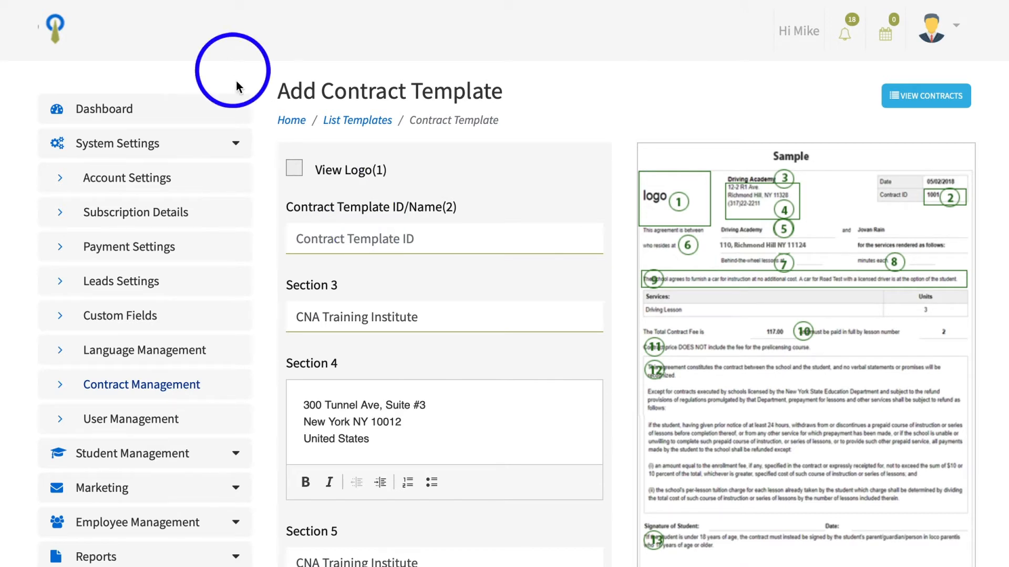
Switch the browser into Responsive Design Mode to preview the form at phone size
click(197, 1)
mouse_move(247, 1)
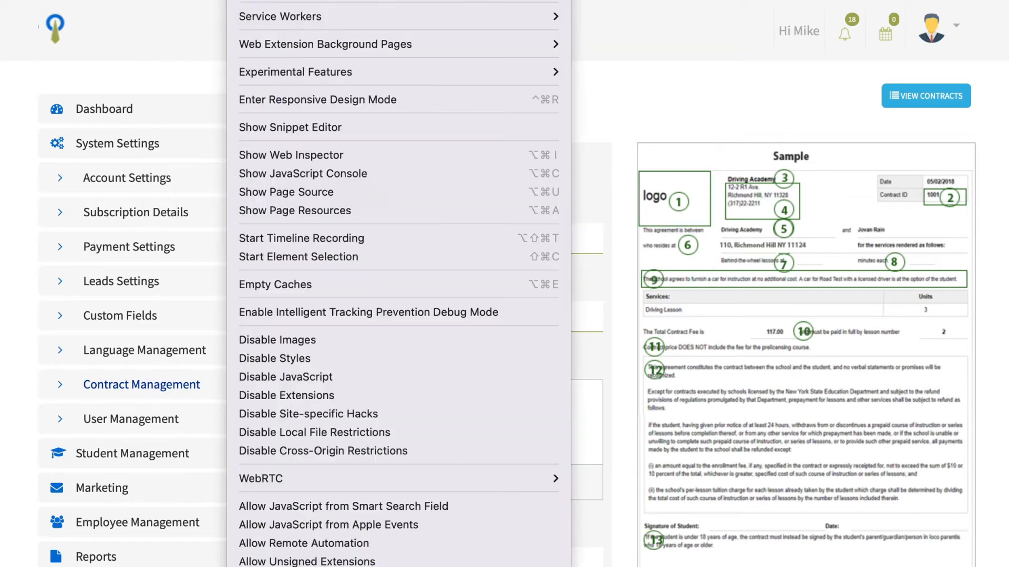
click(326, 99)
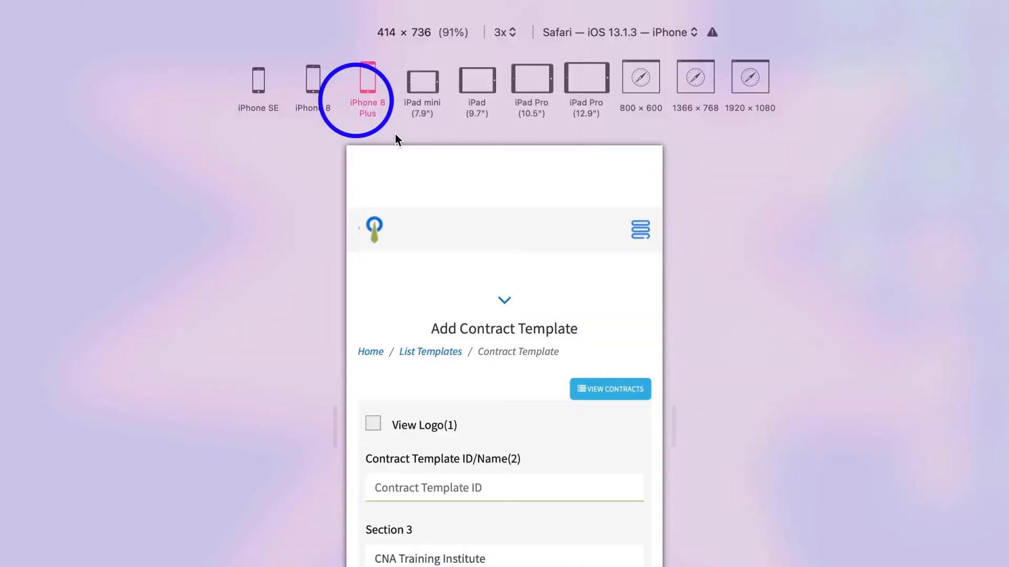
Scroll through the phone-sized Add Contract Template form down to the sample contract
scroll(586, 295, down, 5)
scroll(586, 332, up, 3)
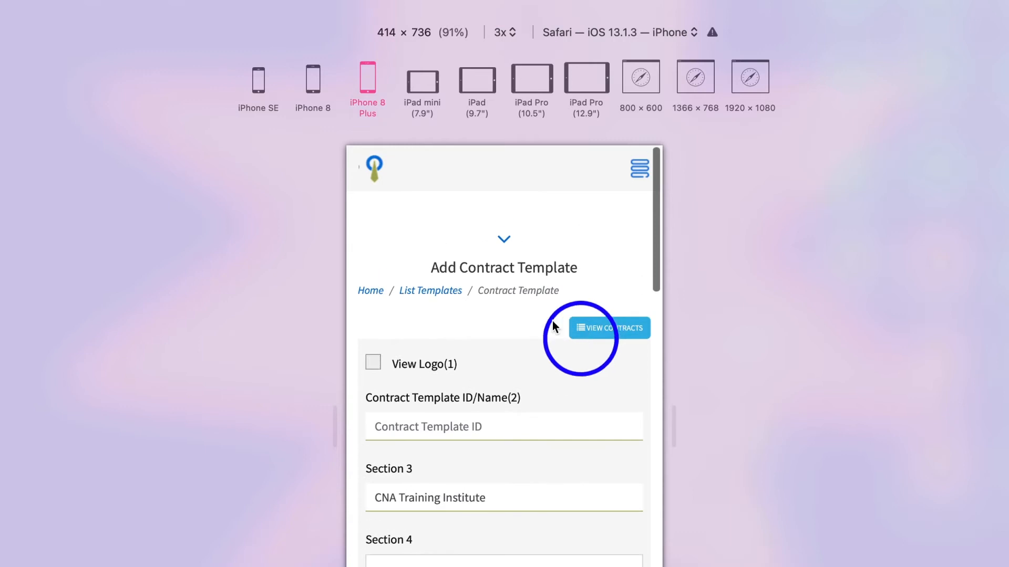
scroll(508, 317, down, 1)
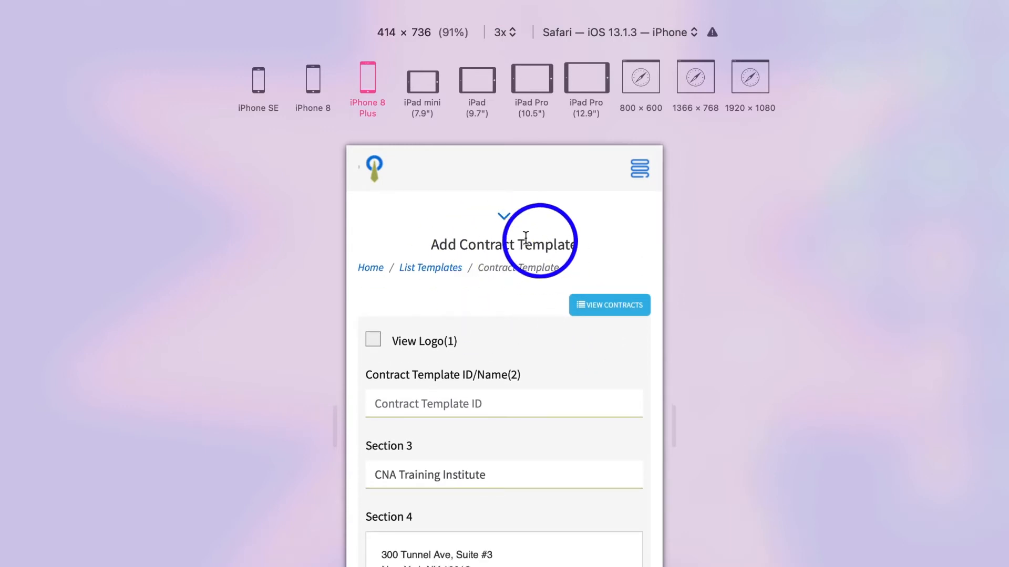
scroll(480, 300, down, 3)
scroll(442, 261, up, 3)
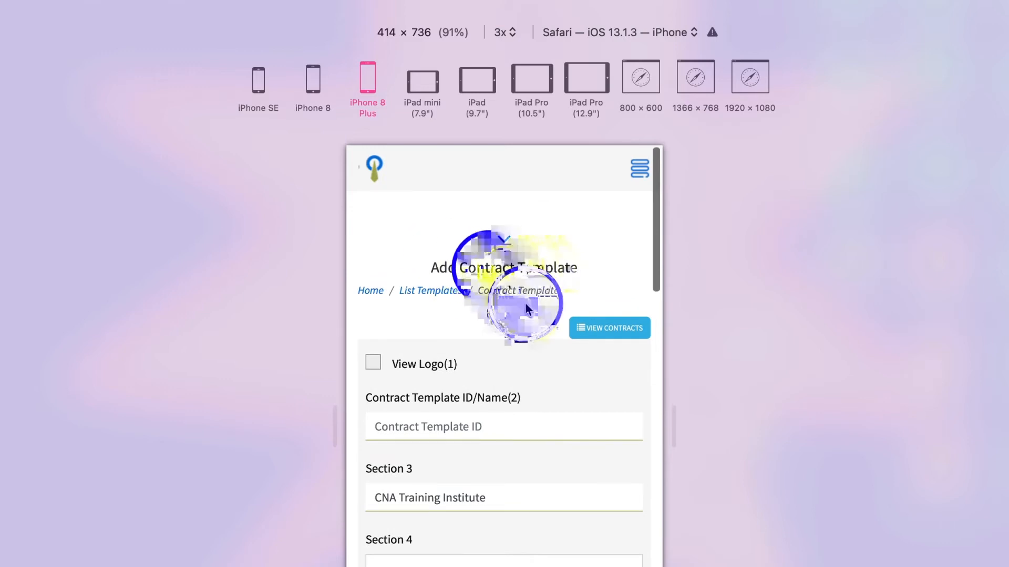
scroll(526, 303, down, 3)
scroll(525, 304, down, 1)
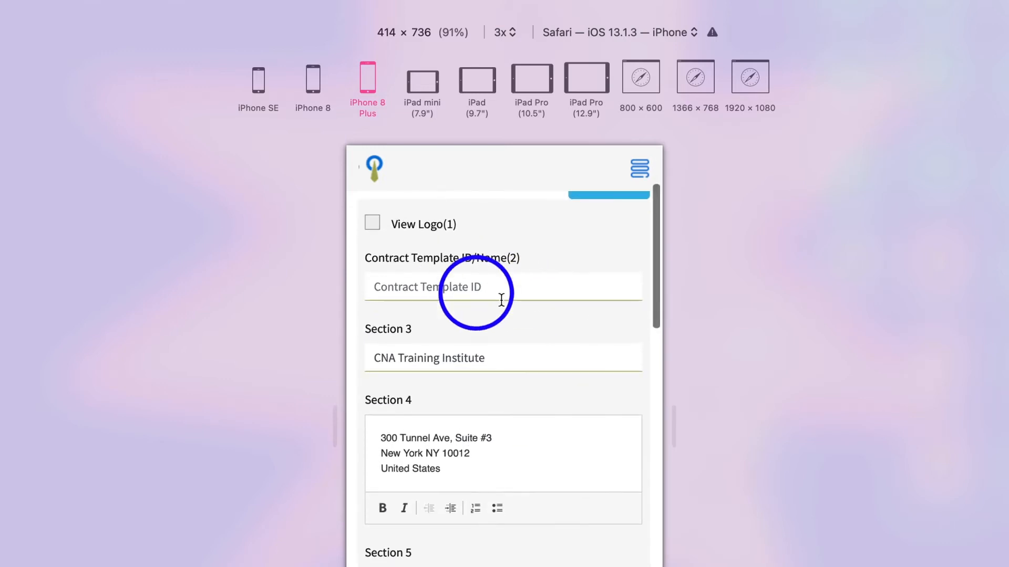
scroll(516, 312, down, 4)
scroll(516, 313, down, 5)
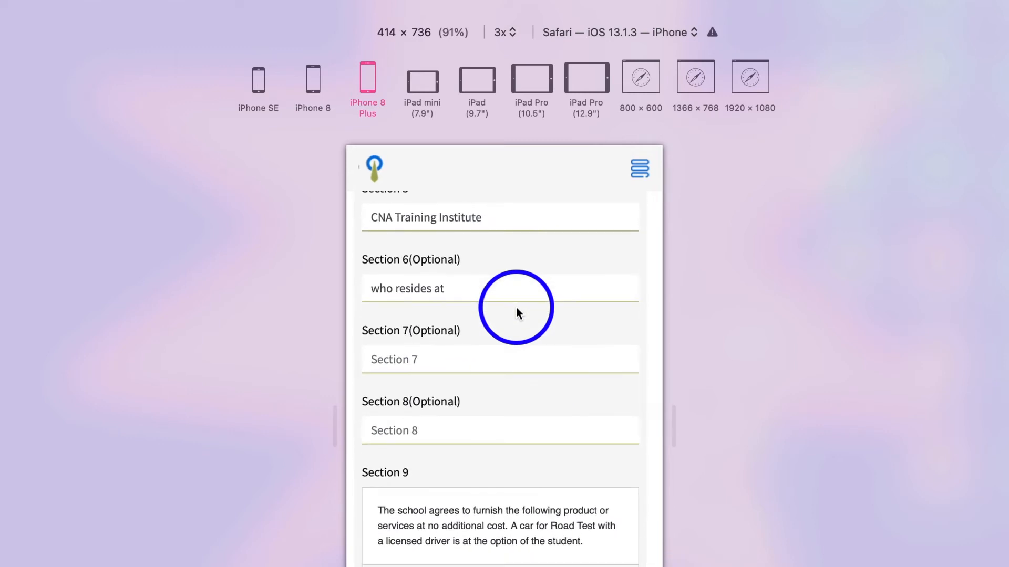
scroll(517, 313, down, 3)
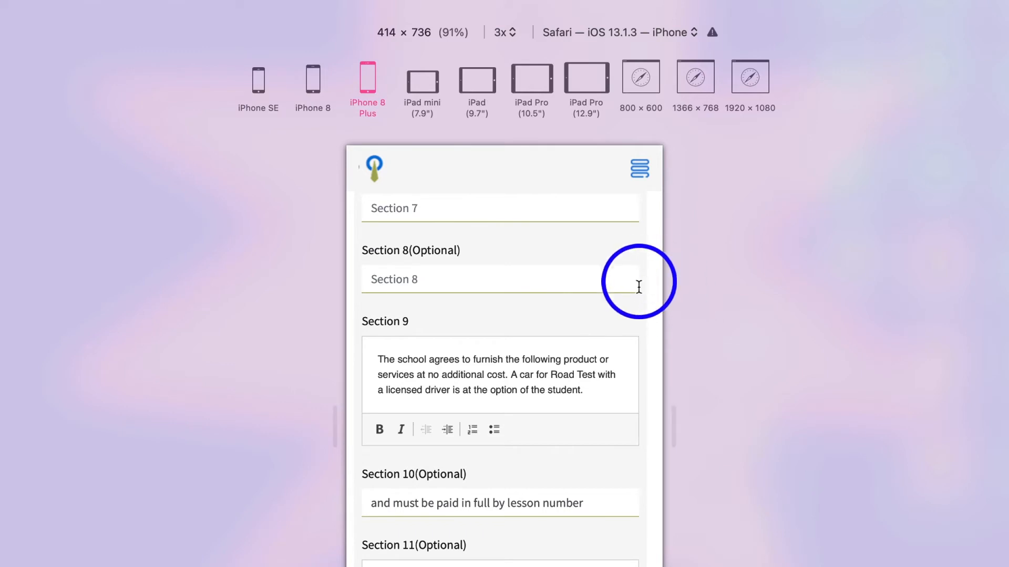
scroll(656, 291, down, 4)
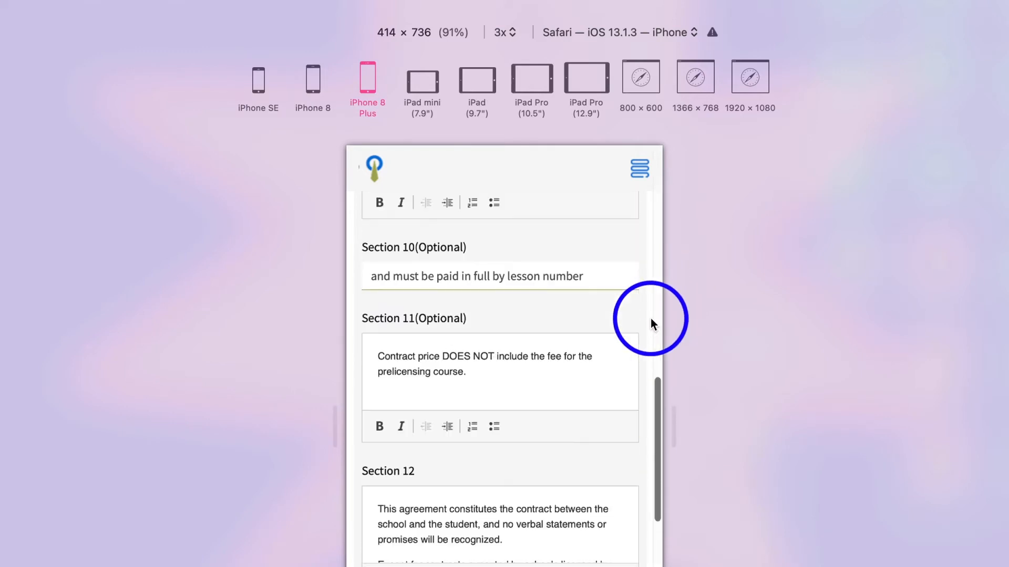
scroll(596, 365, down, 15)
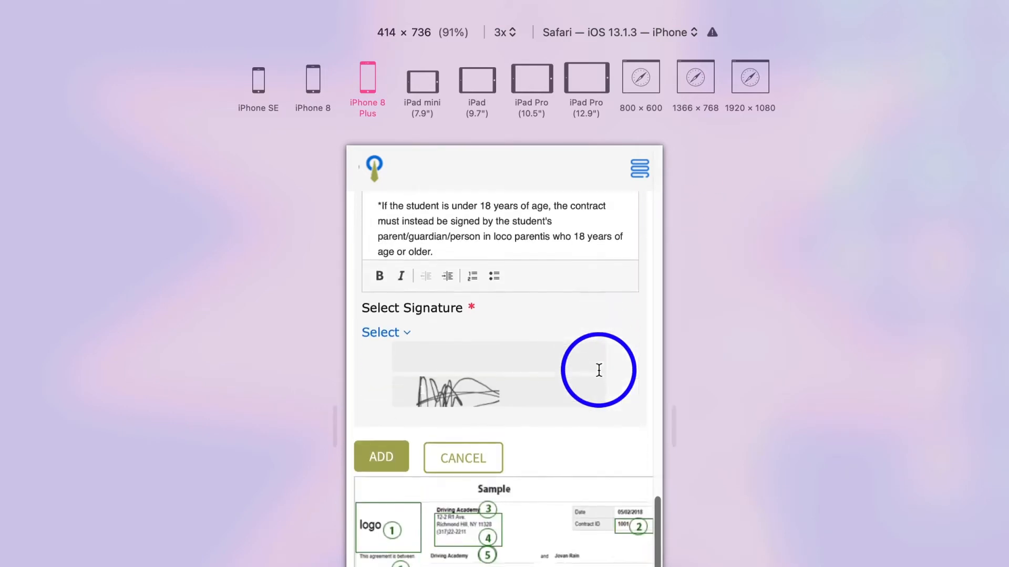
scroll(601, 376, down, 1)
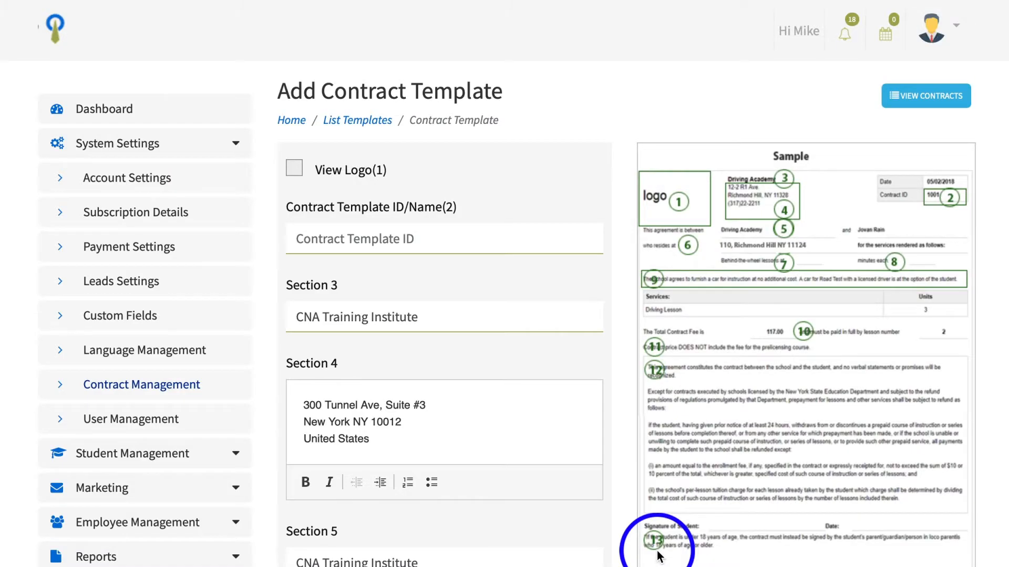
scroll(650, 530, down, 7)
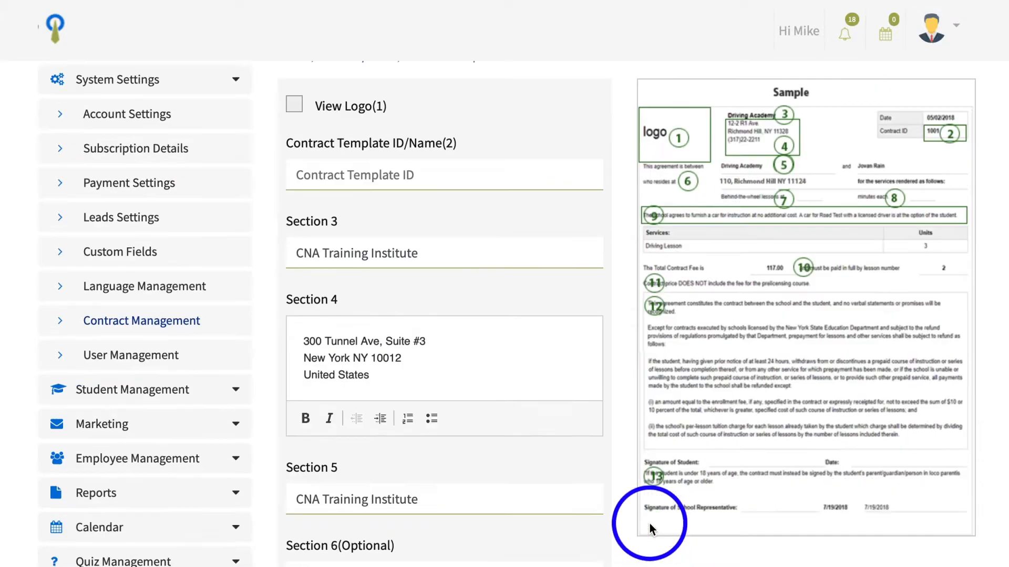
Scroll the desktop form to Select Signature and open its list of available signatures
scroll(650, 529, down, 4)
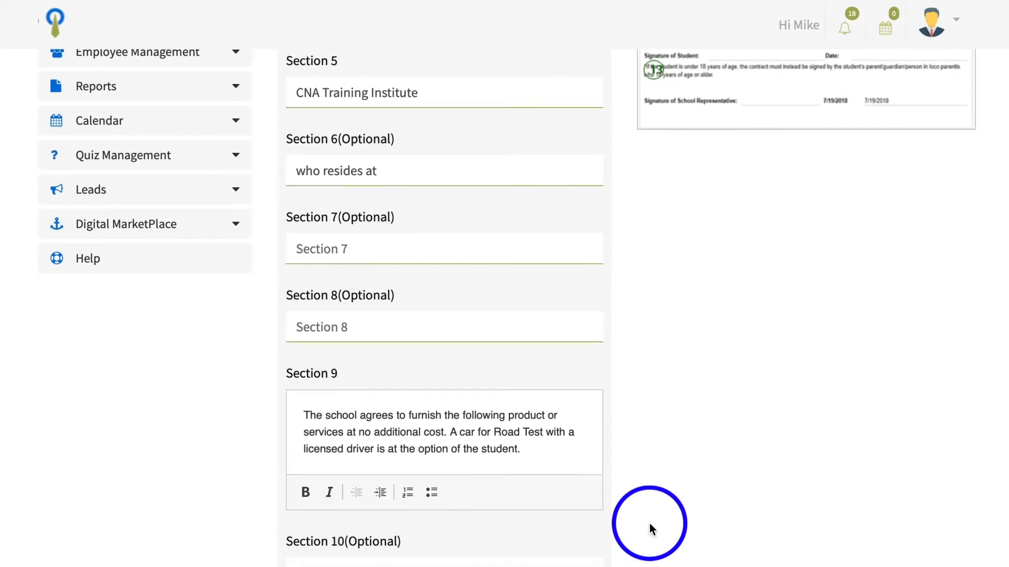
scroll(650, 528, down, 10)
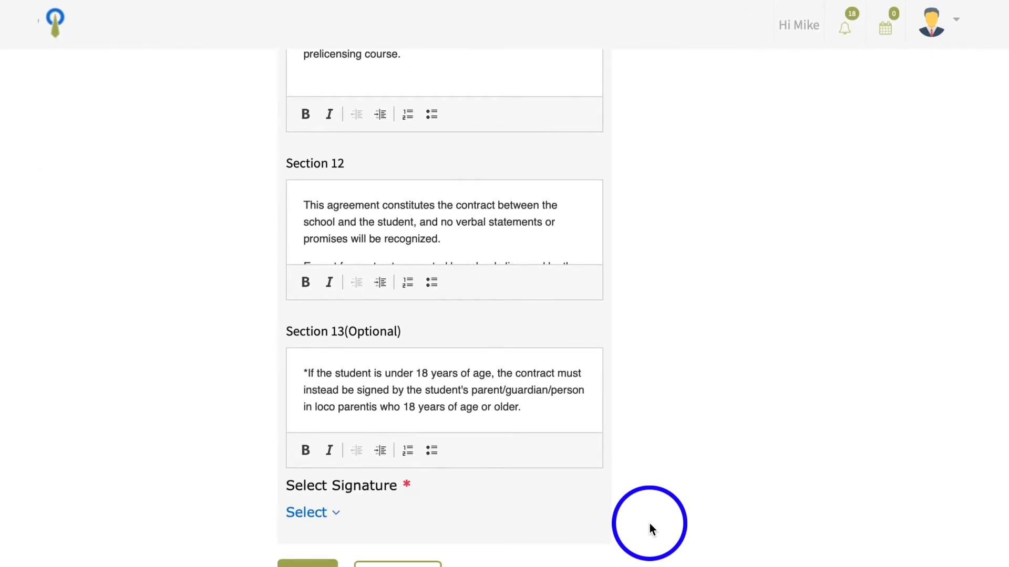
click(335, 517)
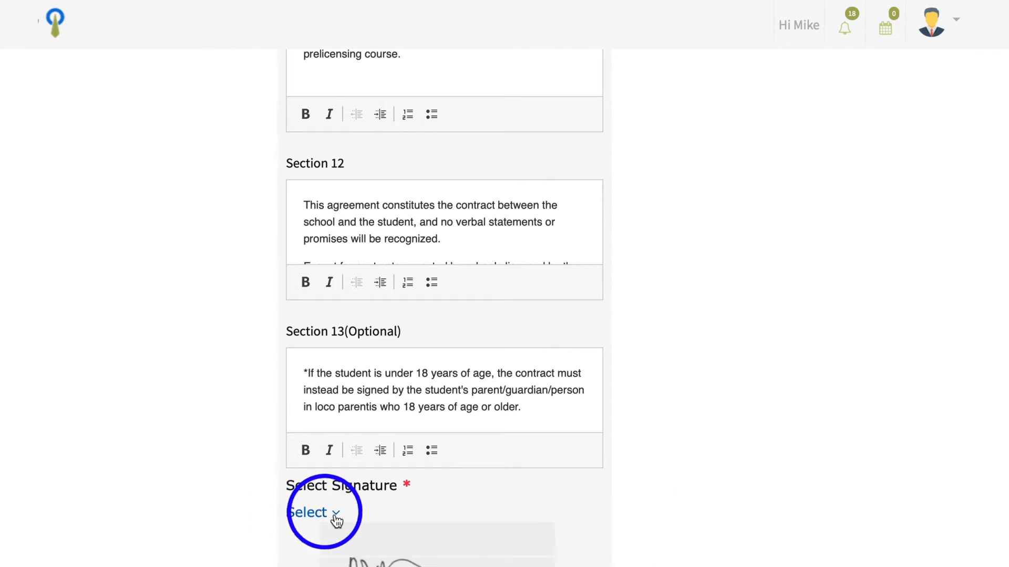
scroll(336, 520, down, 2)
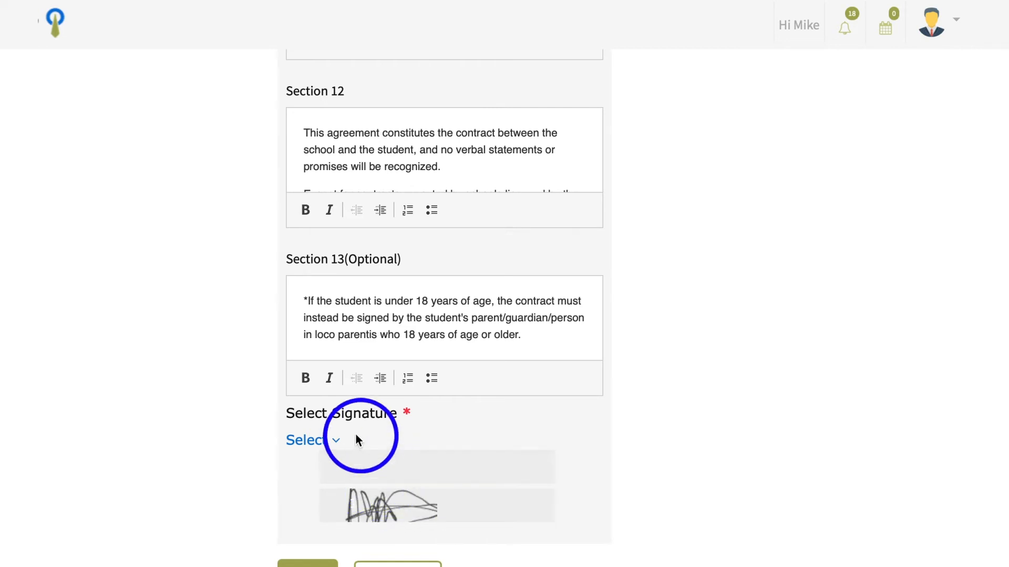
scroll(337, 444, up, 1)
scroll(336, 443, up, 1)
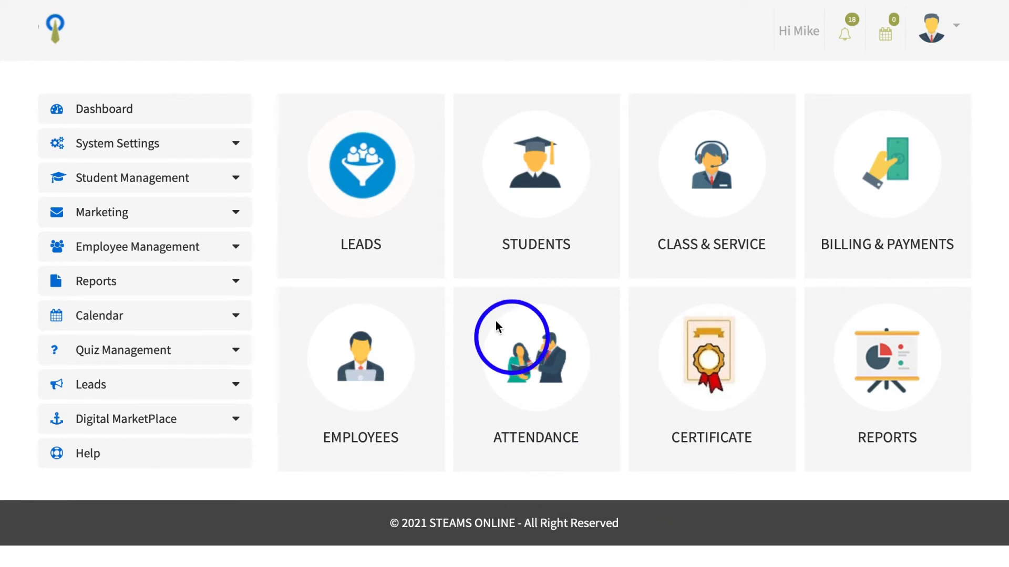
Open Contract Management under System Settings and switch to its signature list
click(136, 145)
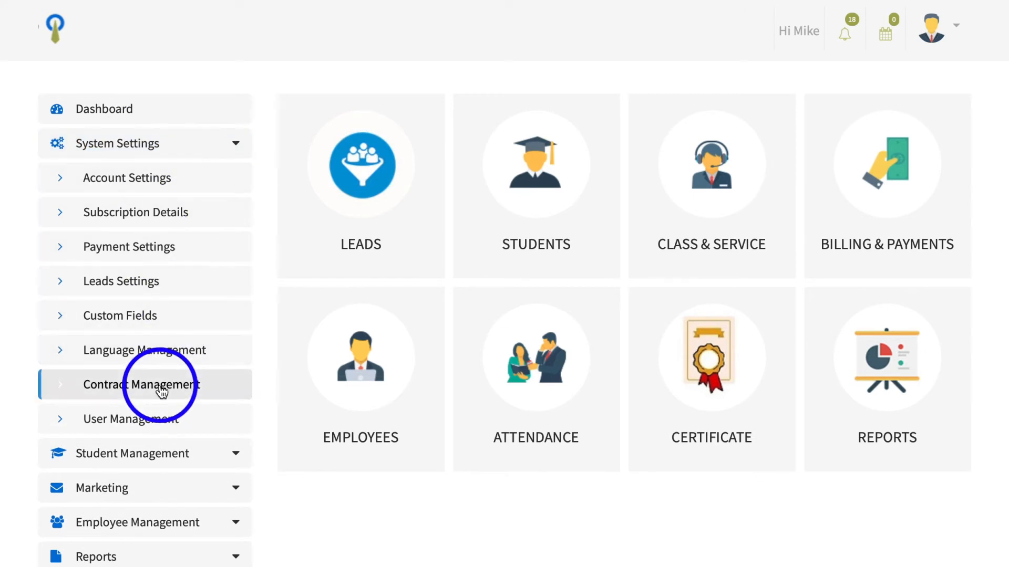
click(160, 385)
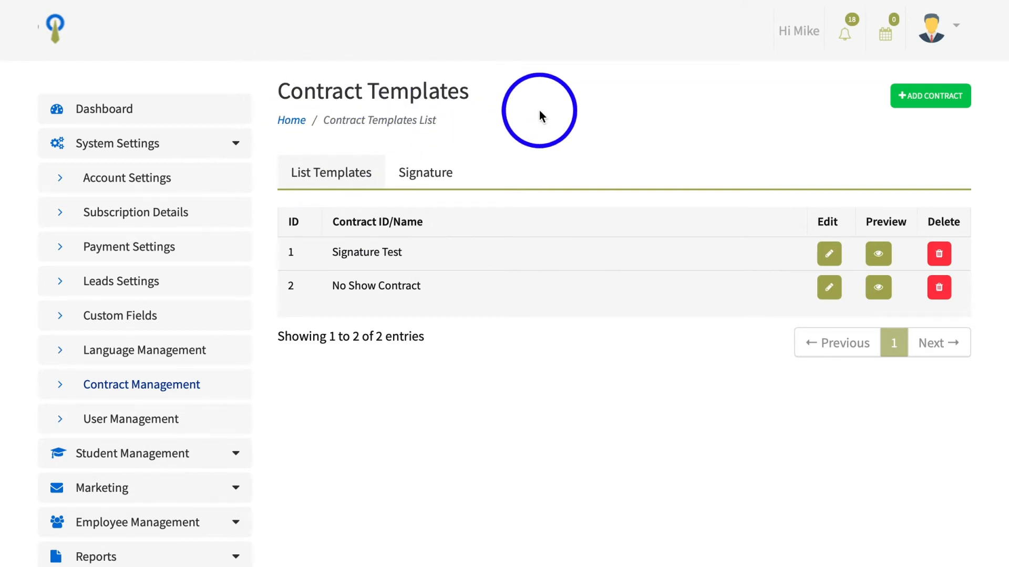
click(430, 173)
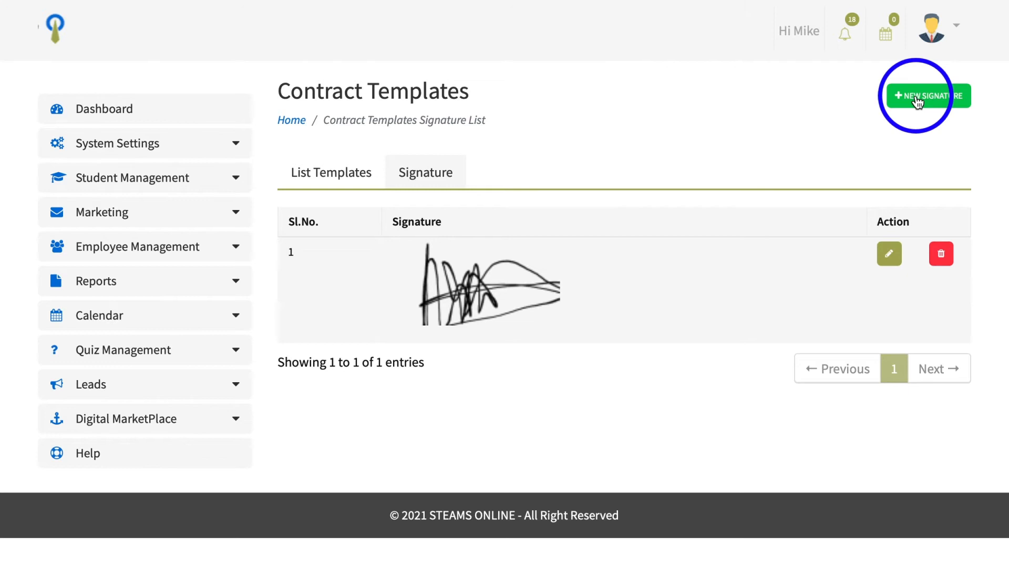
Add a new signature by uploading the SIGNATURE.png image file from the Desktop
click(916, 100)
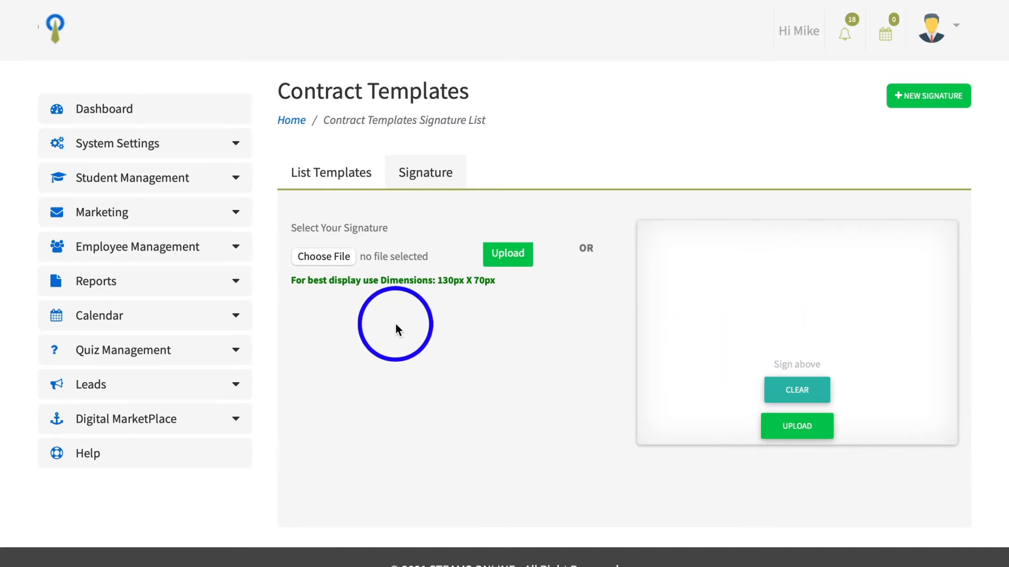
click(339, 257)
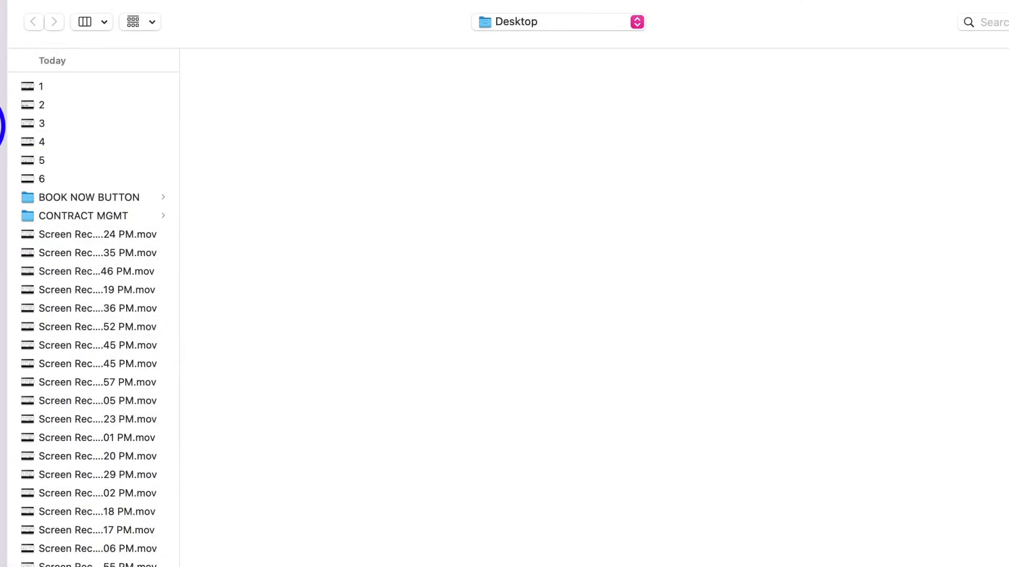
scroll(32, 160, down, 10)
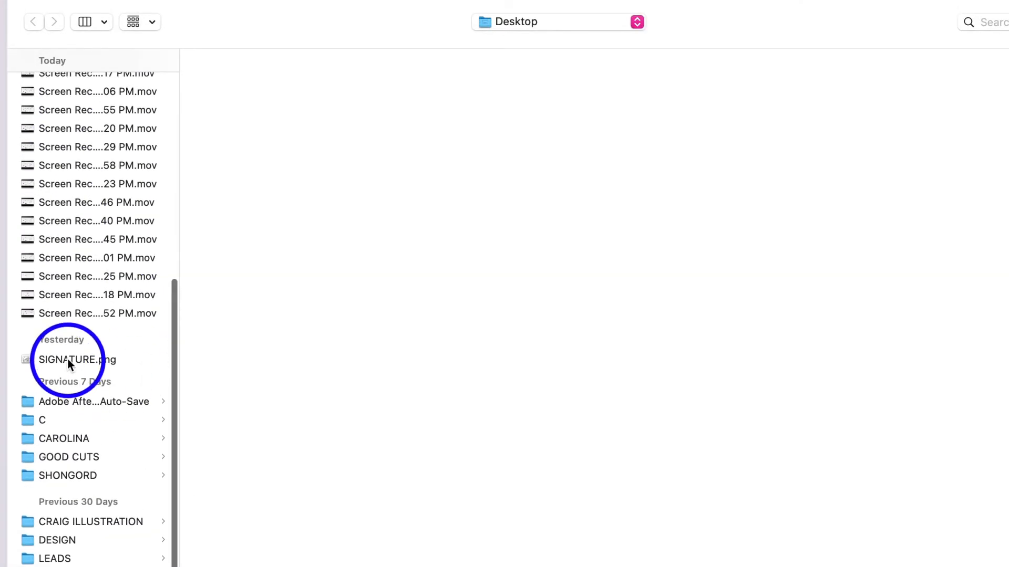
click(68, 360)
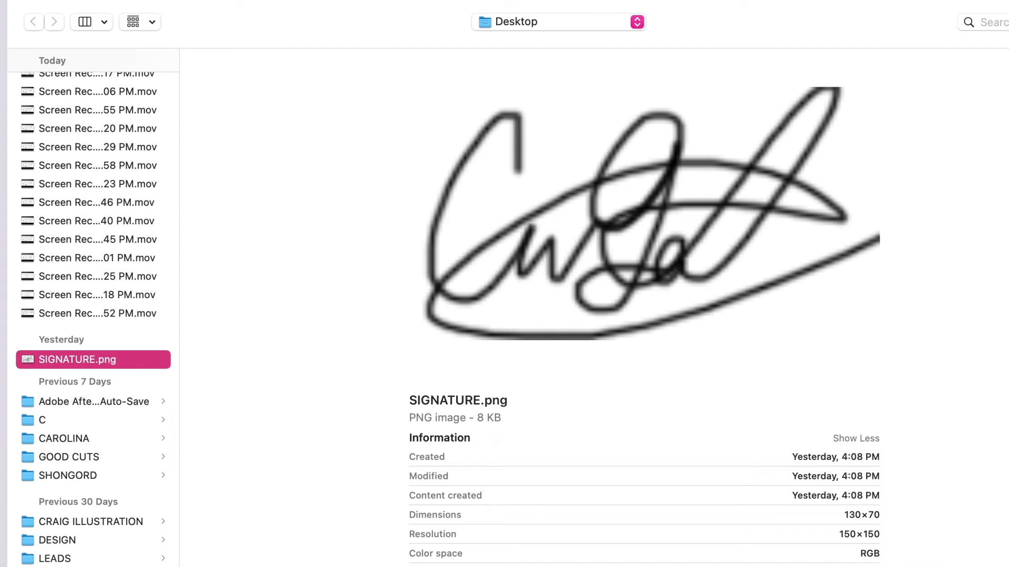
key(Return)
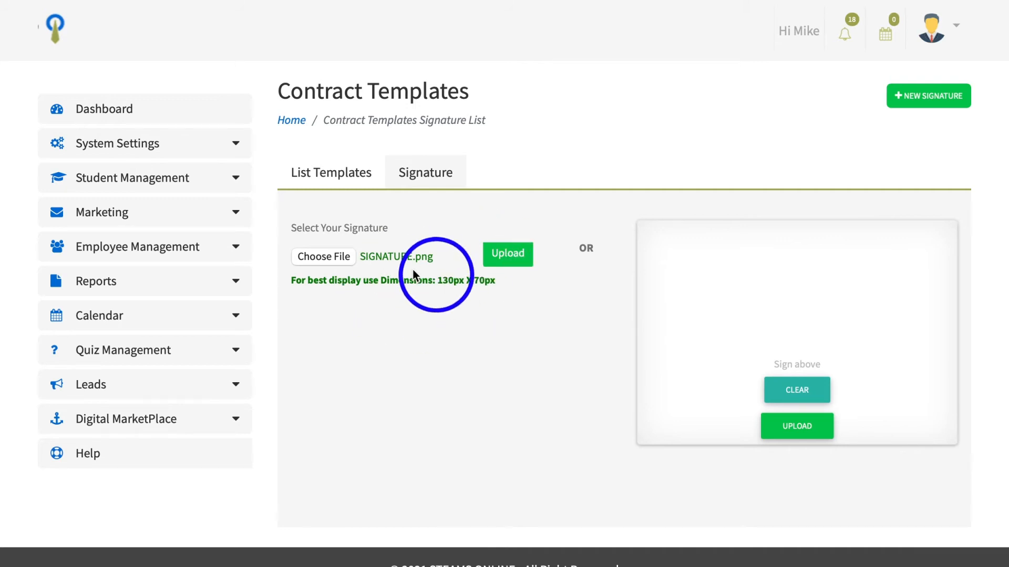
click(497, 257)
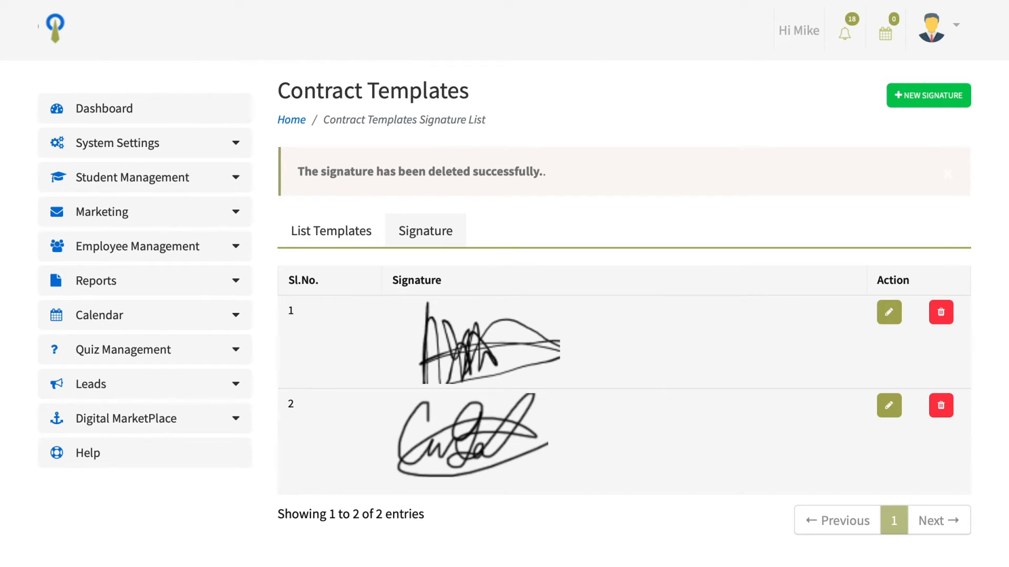
Add another new signature by drawing it on the signature pad, redrawing once, and uploading it
click(912, 102)
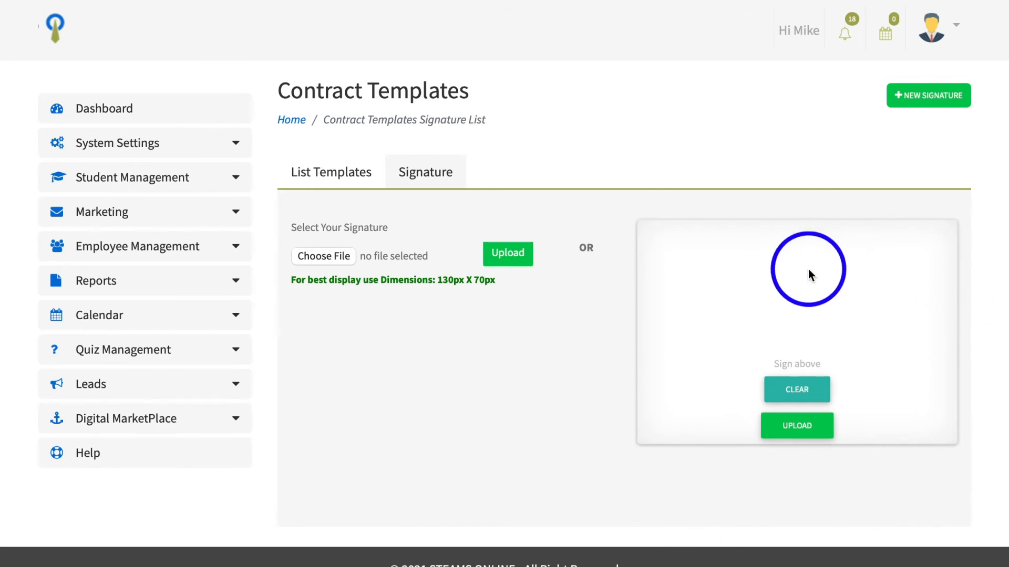
mouse_move(694, 257)
mouse_down()
mouse_move(681, 290)
mouse_move(699, 326)
mouse_move(751, 321)
mouse_move(736, 298)
mouse_move(918, 284)
mouse_move(874, 281)
mouse_move(837, 310)
mouse_move(709, 289)
mouse_move(766, 327)
mouse_move(748, 301)
mouse_up()
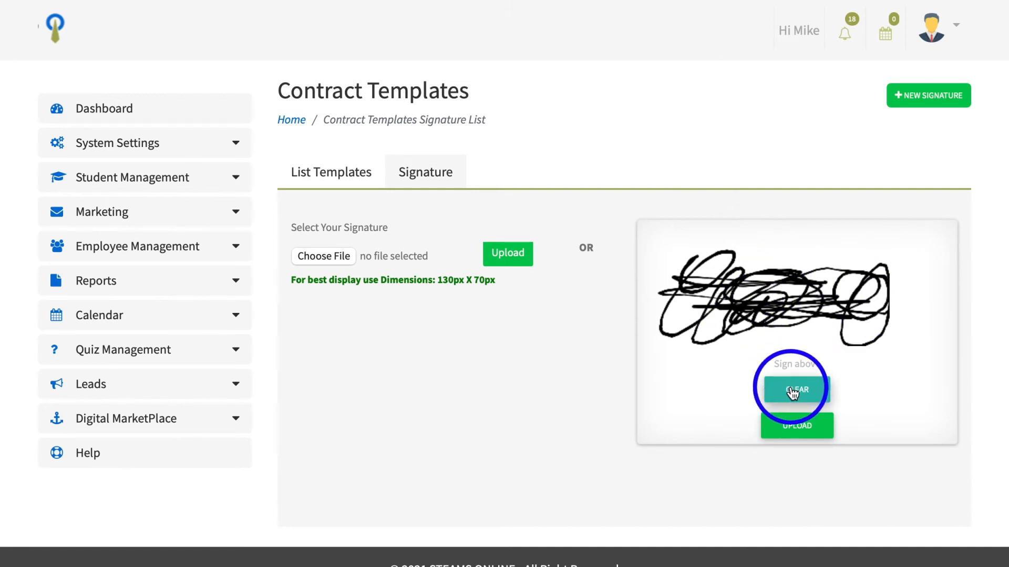
click(793, 392)
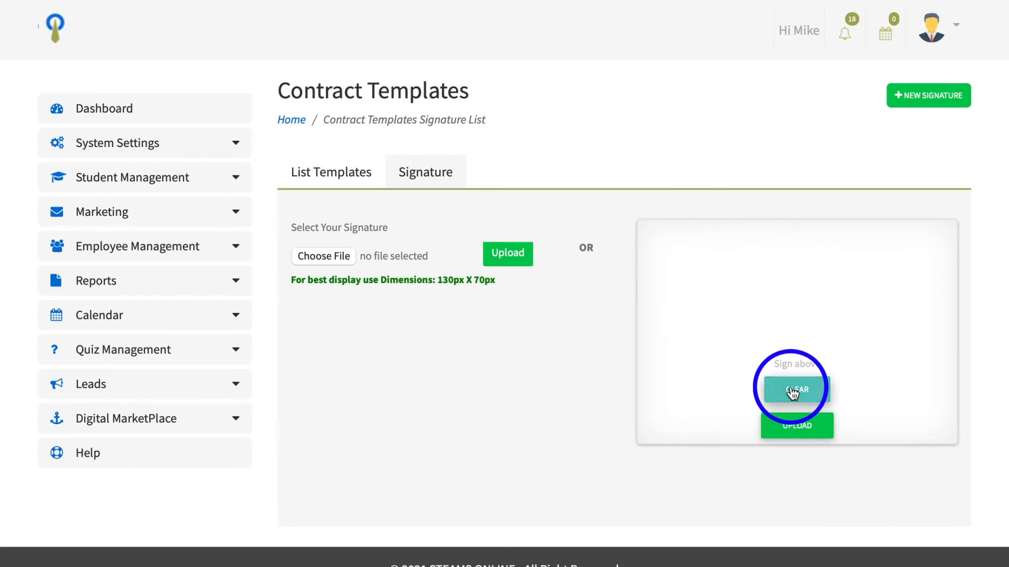
mouse_move(698, 265)
mouse_down()
mouse_move(718, 345)
mouse_move(820, 298)
mouse_up()
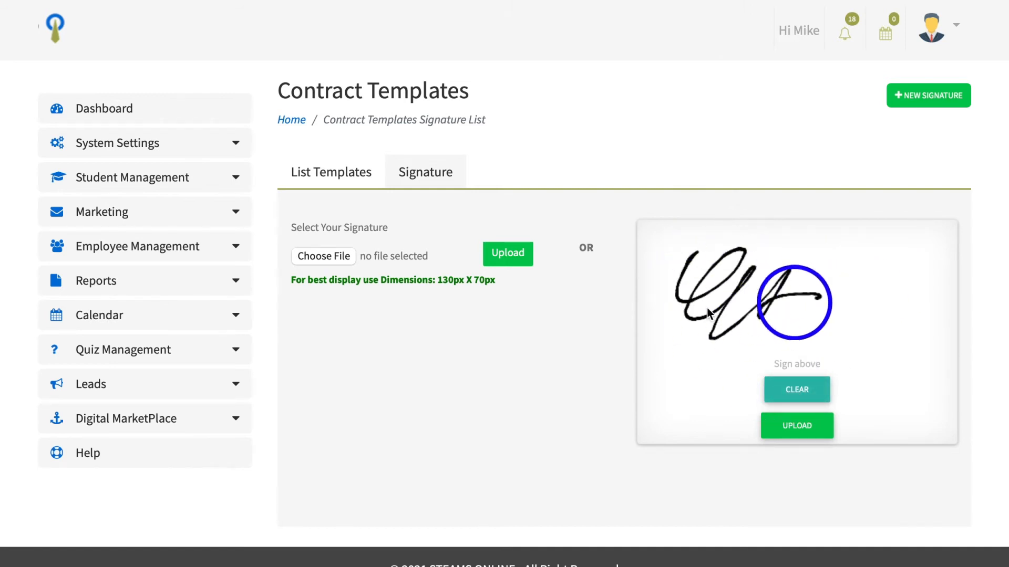
mouse_move(707, 312)
mouse_down()
mouse_move(799, 250)
mouse_move(739, 311)
mouse_move(704, 300)
mouse_move(813, 307)
mouse_move(704, 289)
mouse_move(751, 315)
mouse_up()
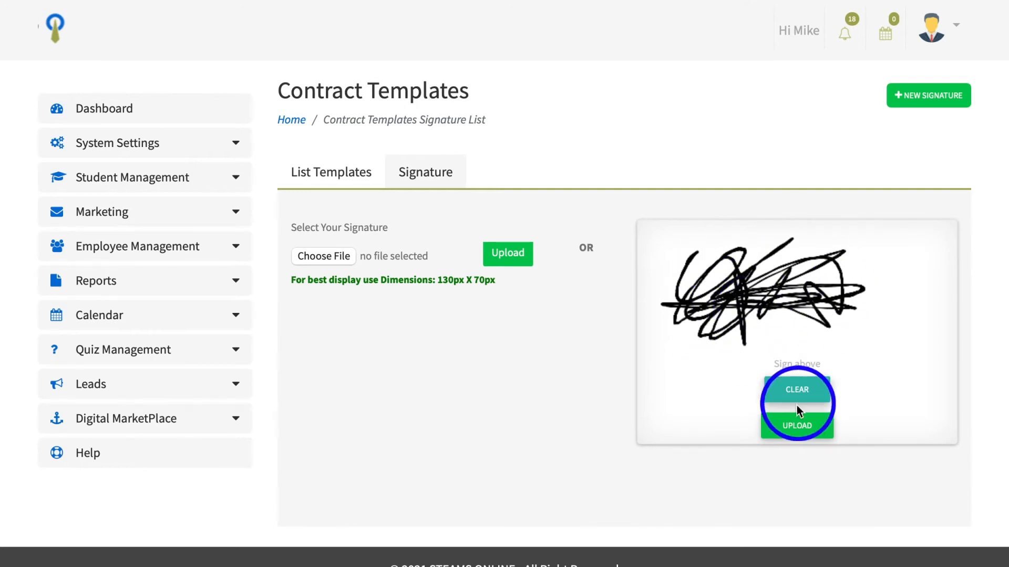
click(796, 428)
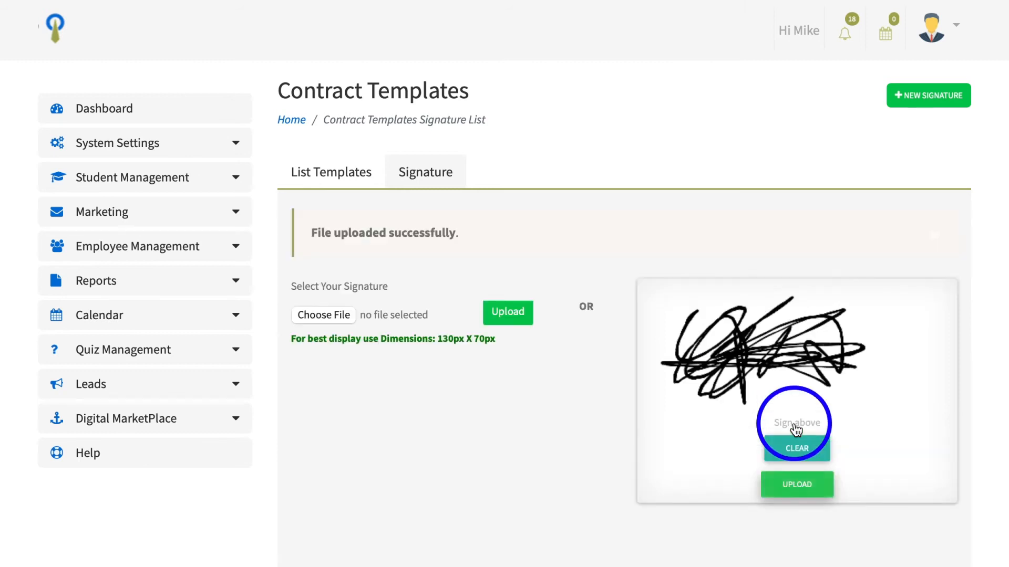
In the Enrollment Contract template form, select the newly drawn signature and save the template
click(433, 173)
scroll(478, 288, down, 1)
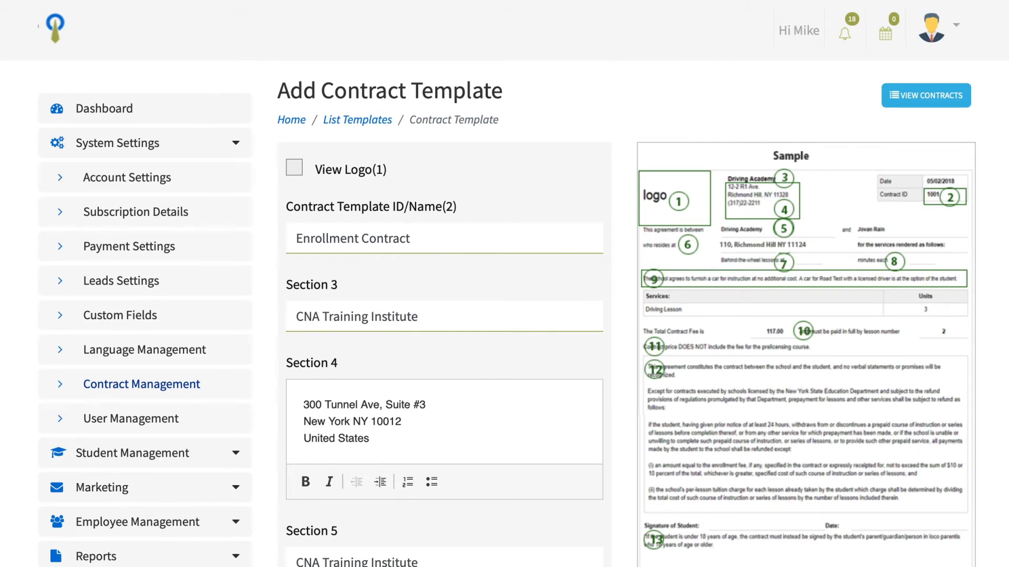
scroll(653, 531, down, 12)
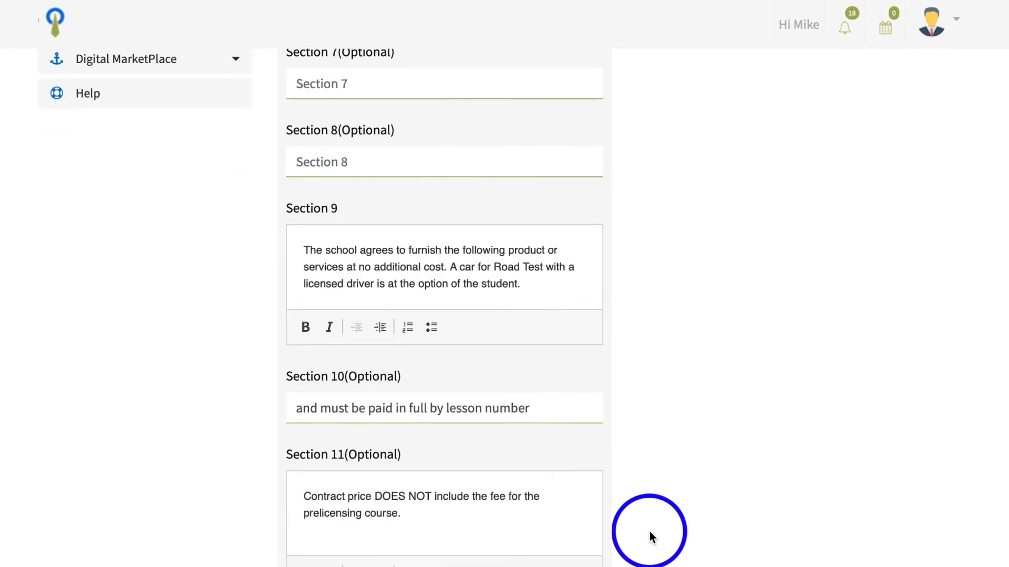
scroll(651, 537, down, 8)
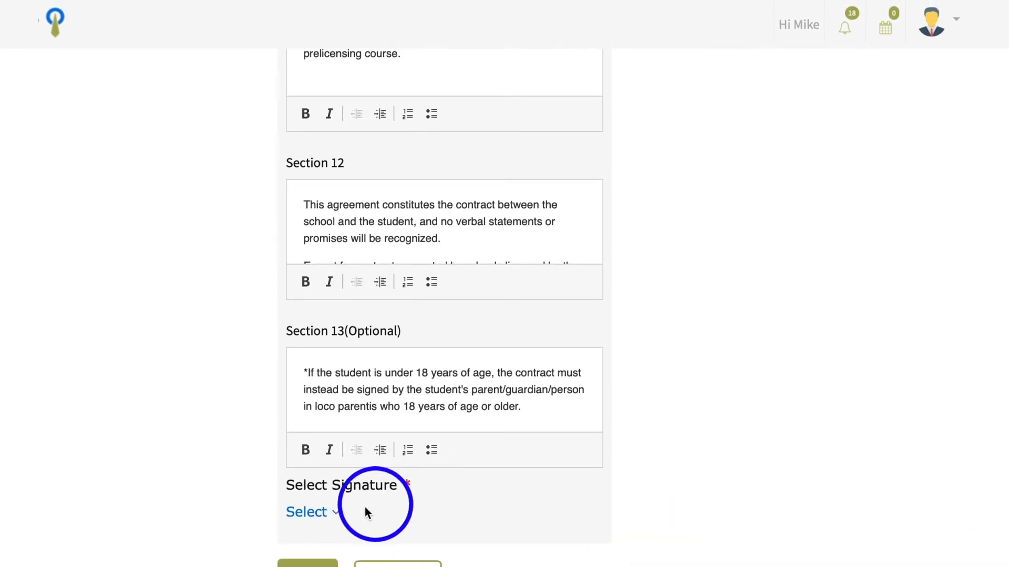
click(335, 510)
scroll(372, 514, down, 3)
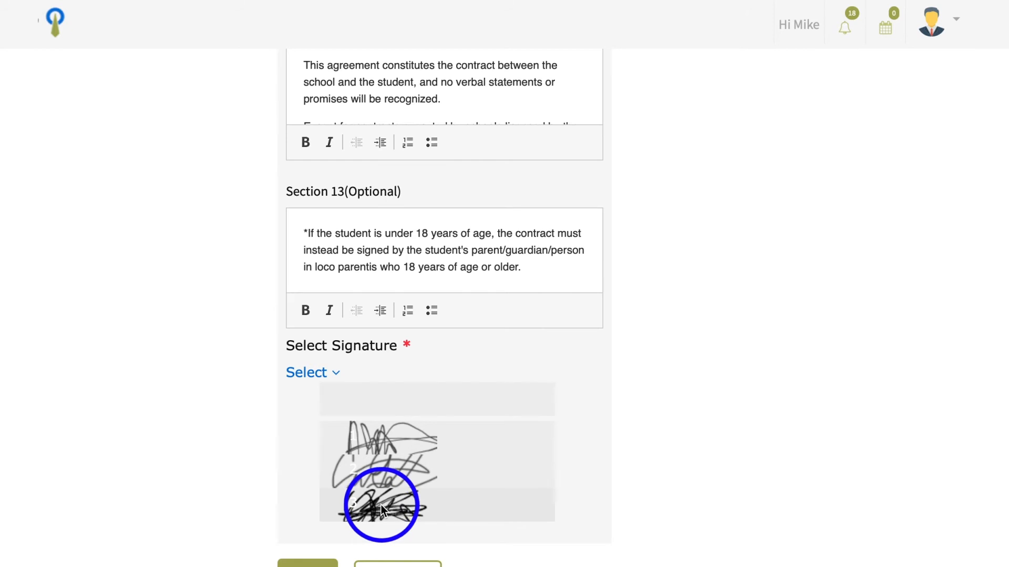
click(383, 507)
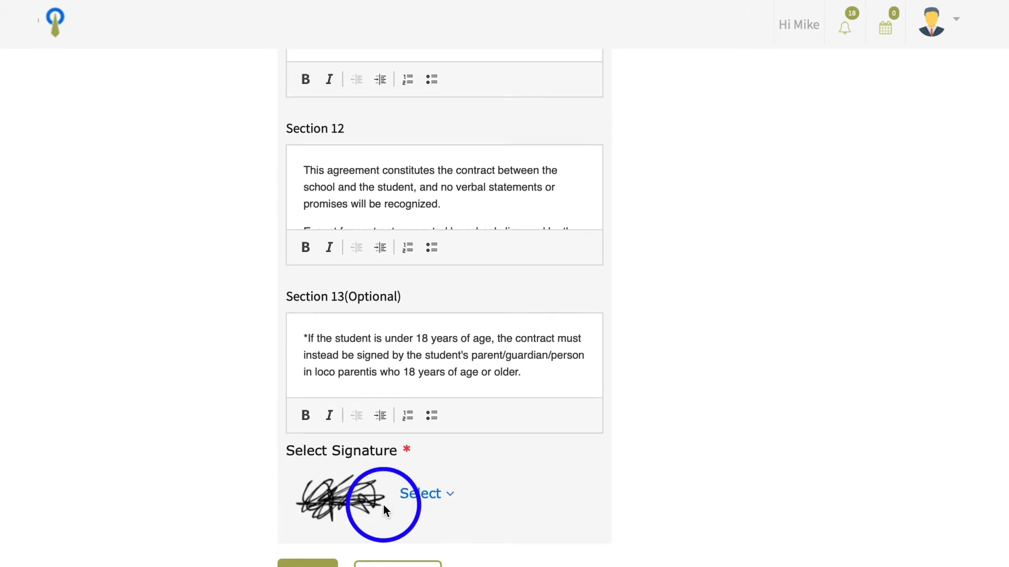
click(318, 564)
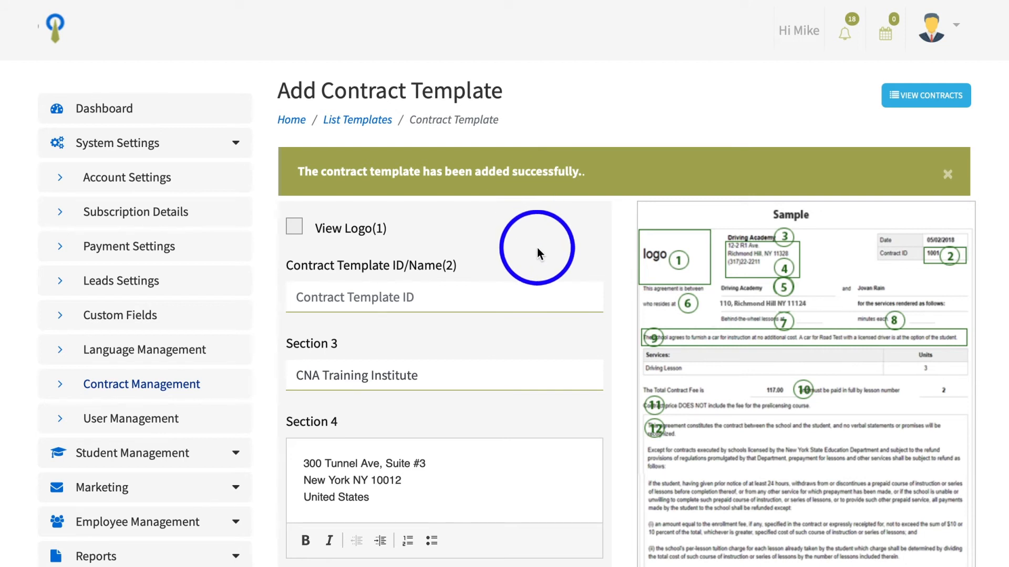
Return to the dashboard home and open the Students module
scroll(537, 247, down, 1)
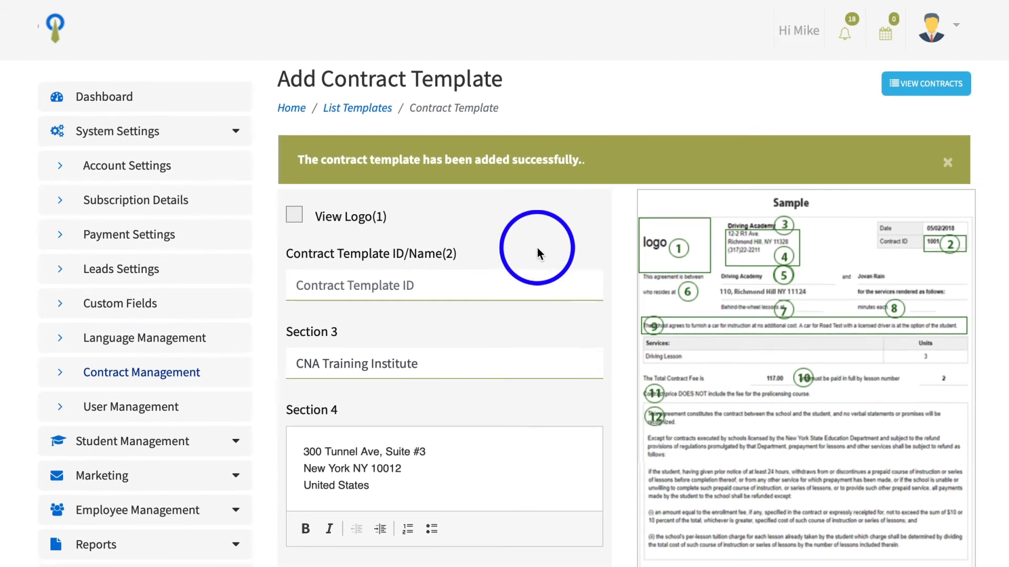
click(377, 108)
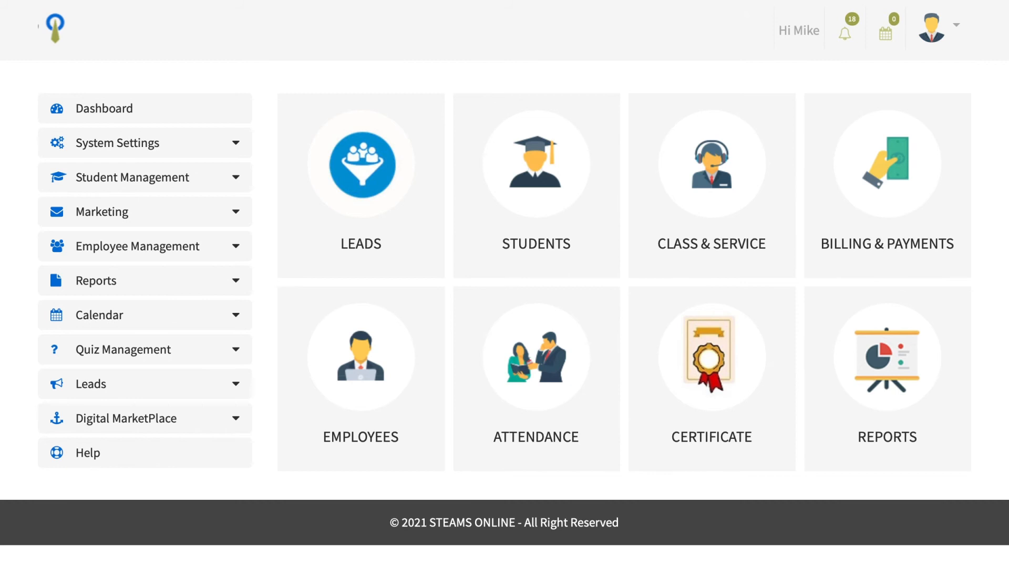
click(534, 163)
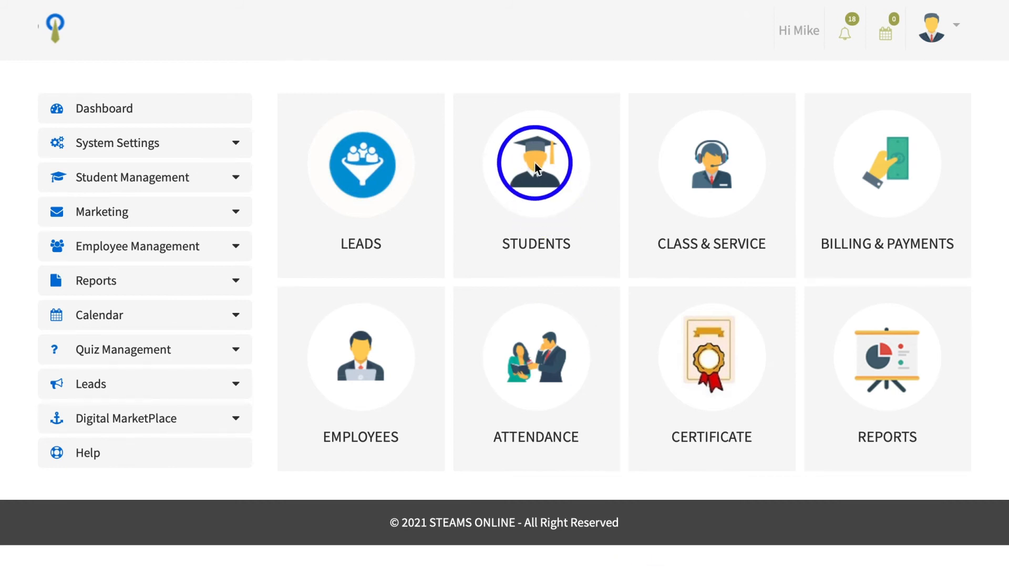
Open the first student's profile from the student list and switch to its Contracts section
scroll(535, 163, down, 1)
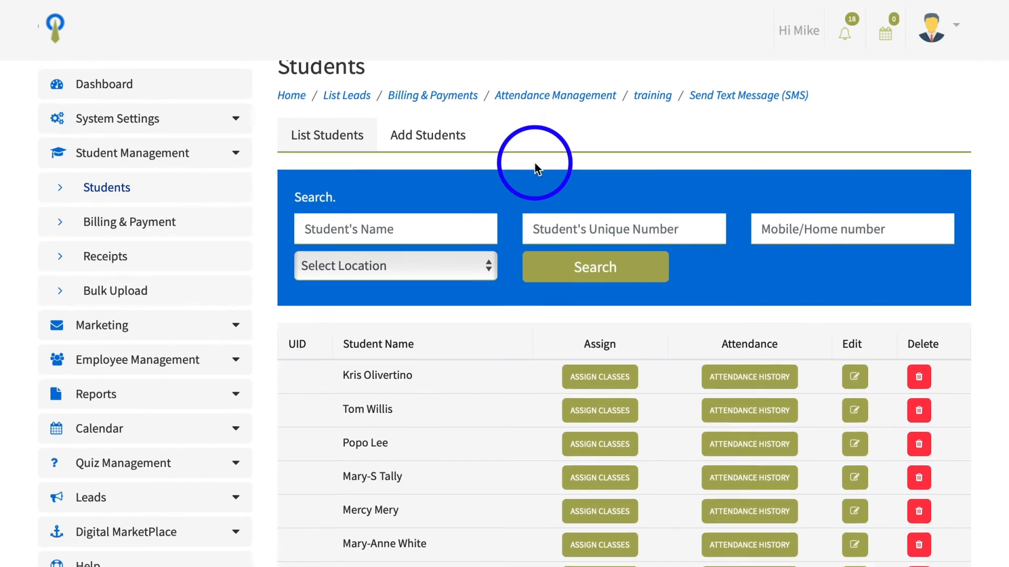
scroll(535, 164, up, 1)
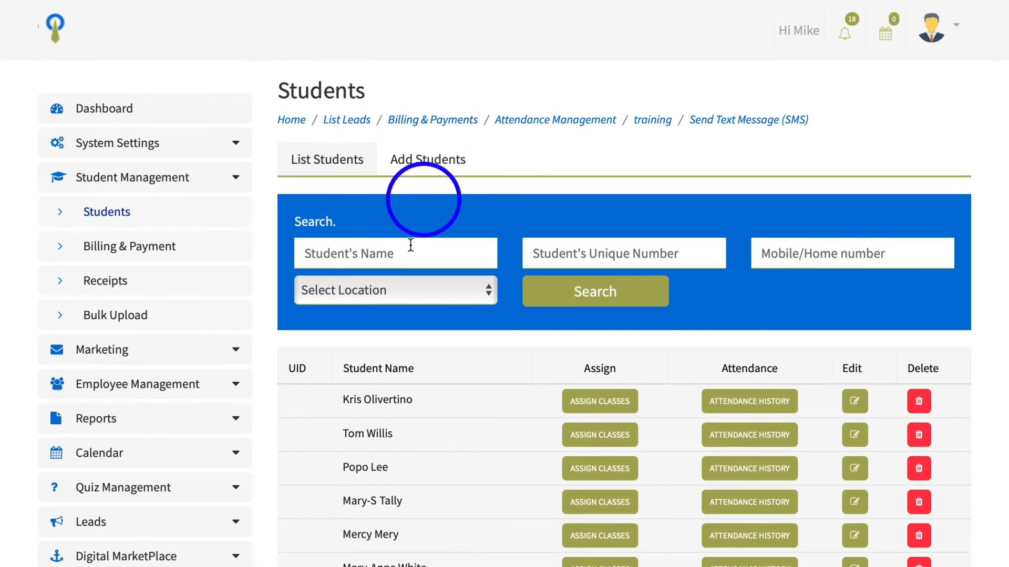
scroll(425, 278, down, 3)
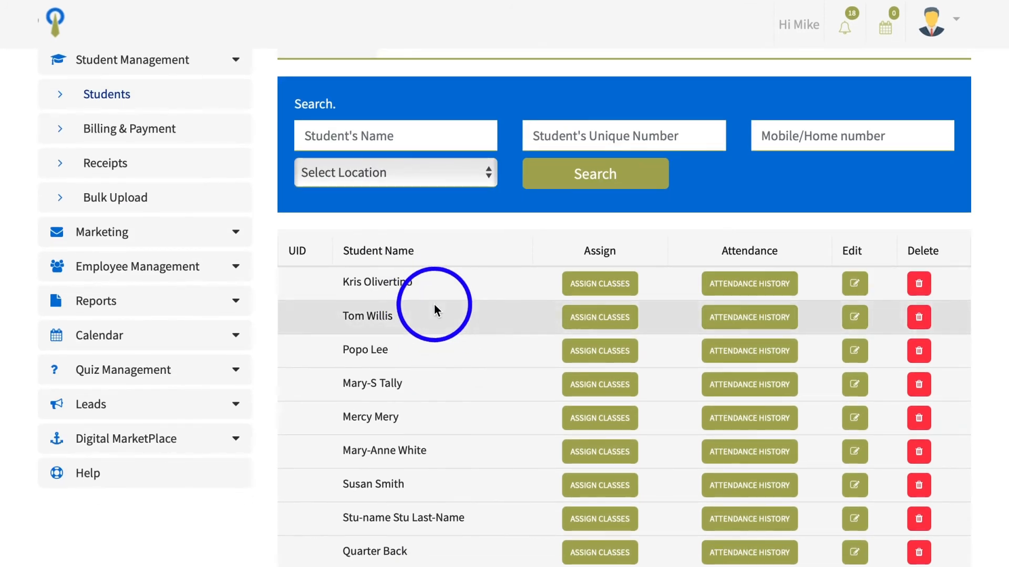
scroll(434, 304, up, 1)
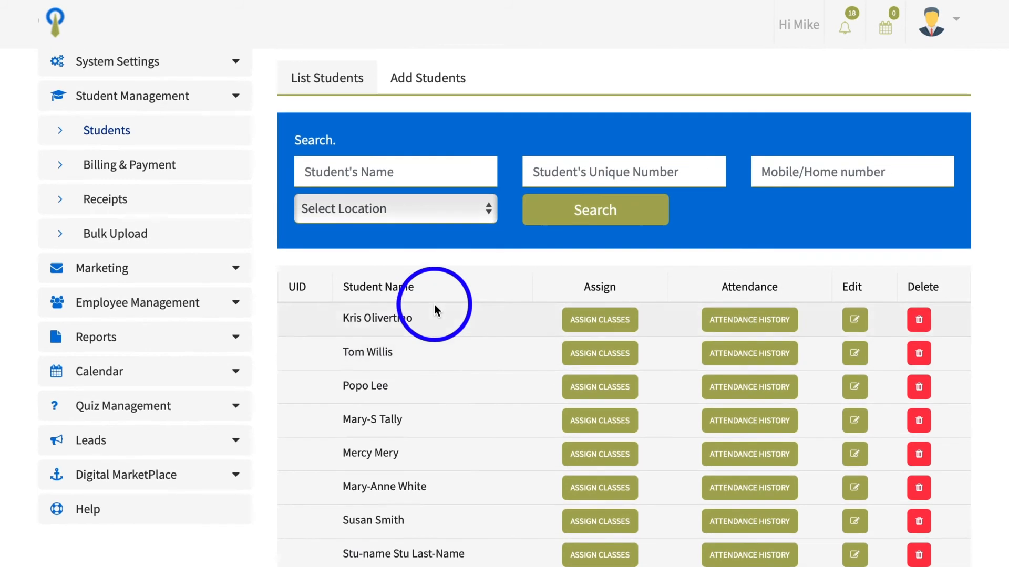
click(408, 319)
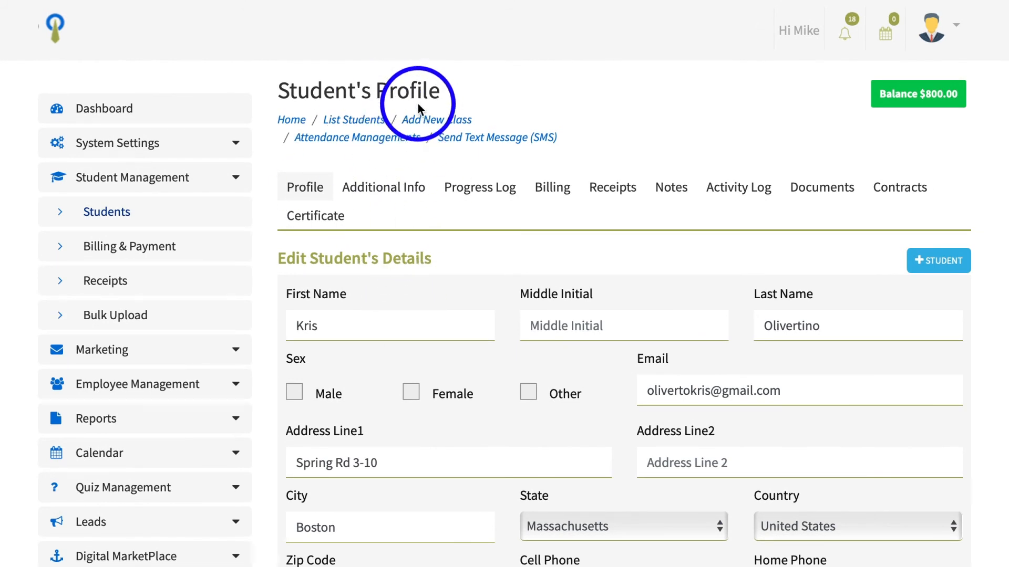
click(898, 189)
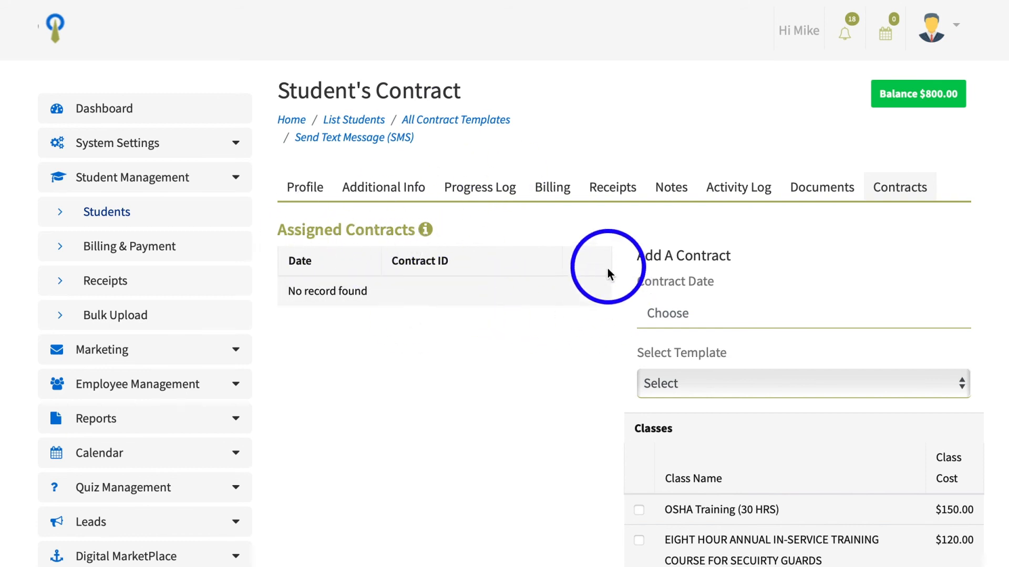
Scroll over the student's contract page, examining the Assigned Contracts table and the Add A Contract form
scroll(670, 279, down, 1)
scroll(671, 269, down, 1)
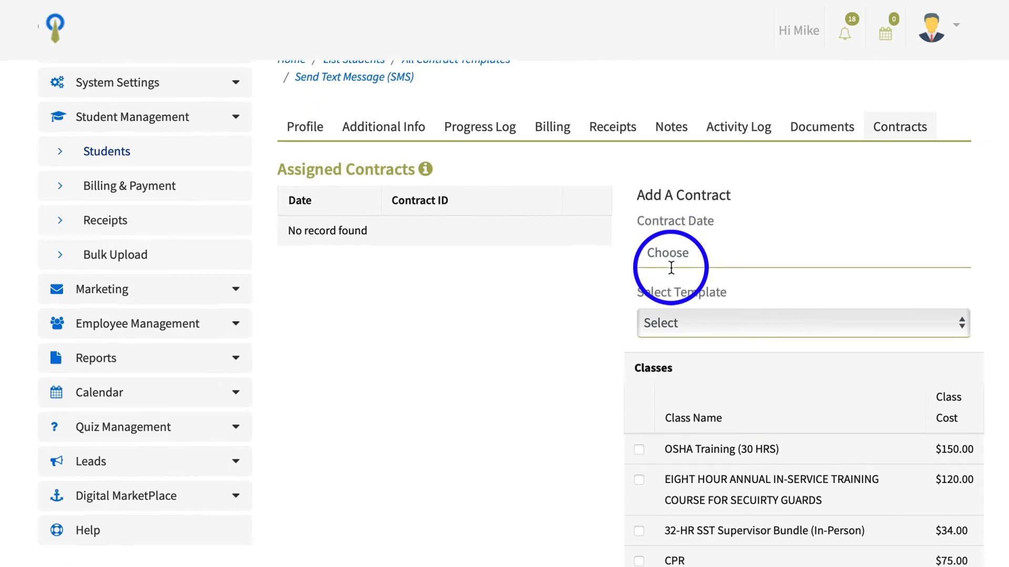
scroll(671, 268, up, 1)
scroll(672, 273, up, 1)
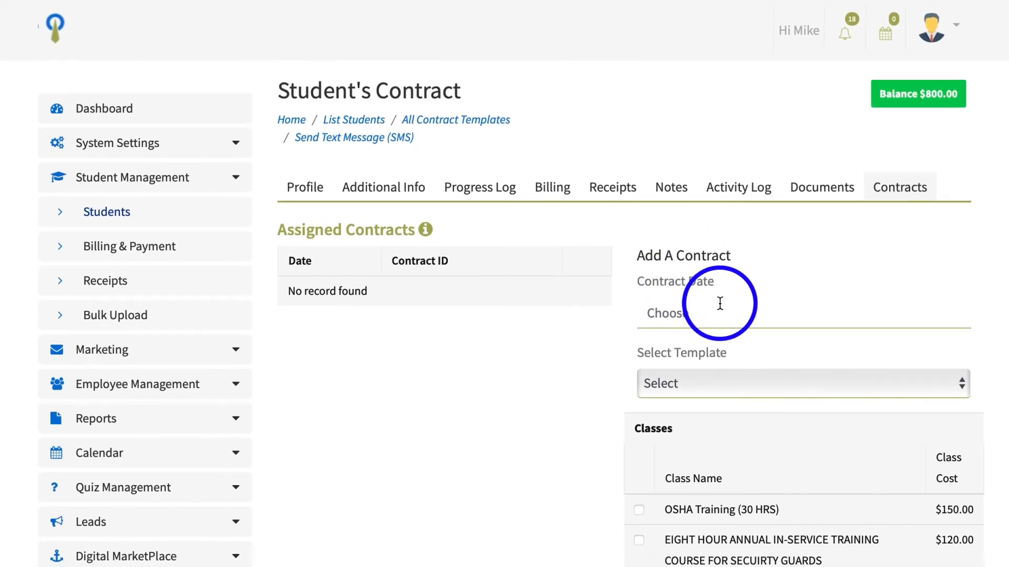
scroll(719, 302, down, 1)
scroll(721, 309, up, 1)
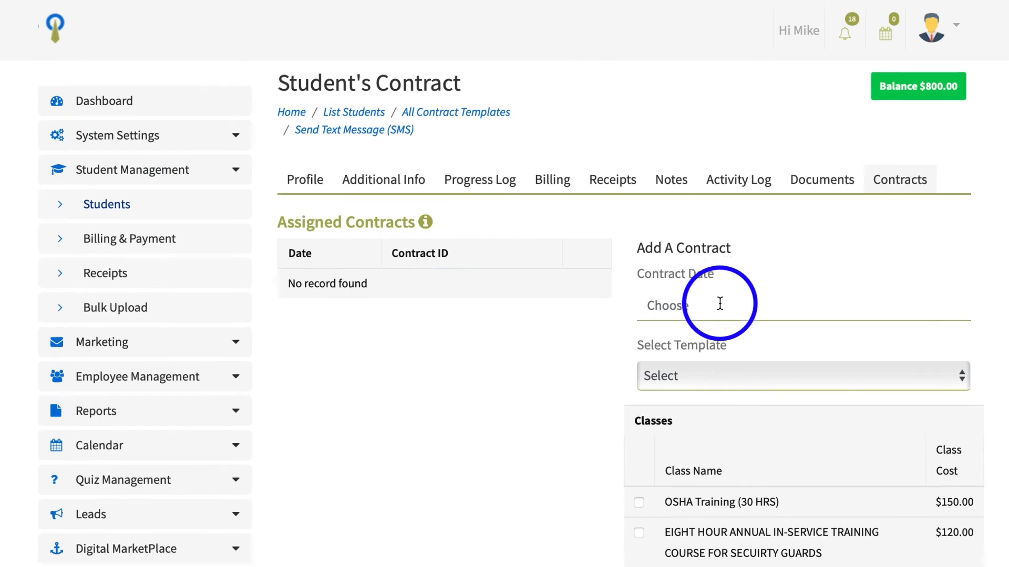
scroll(719, 304, down, 2)
scroll(719, 304, up, 1)
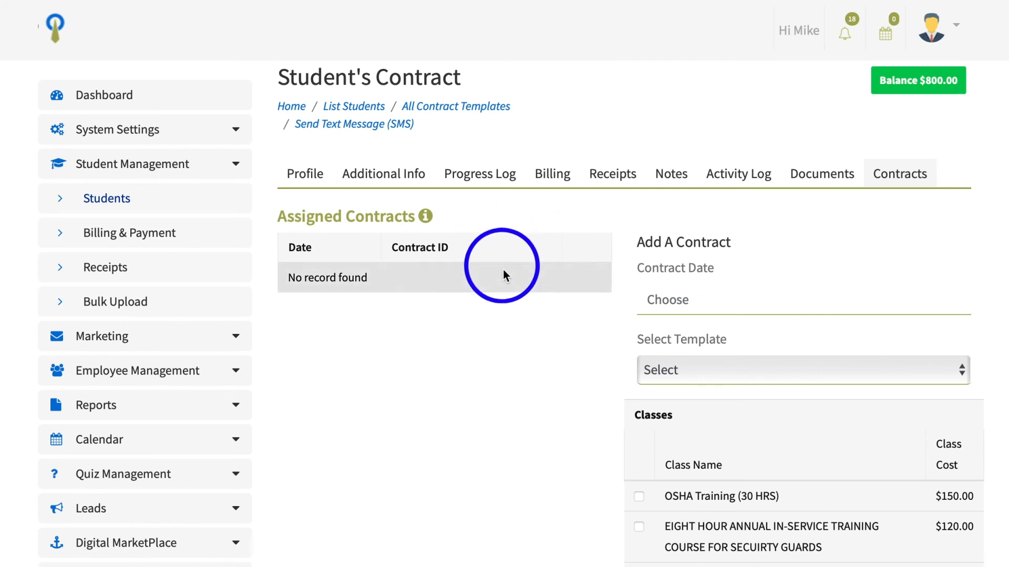
scroll(531, 280, down, 1)
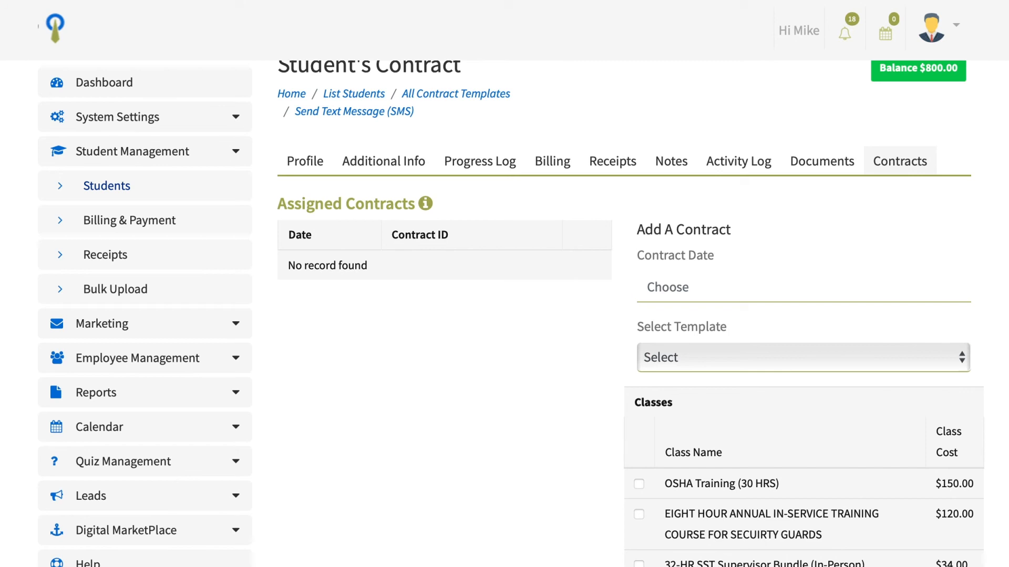
Set the contract date to 05/12/2021 and choose the Enrollment Contract template
click(664, 280)
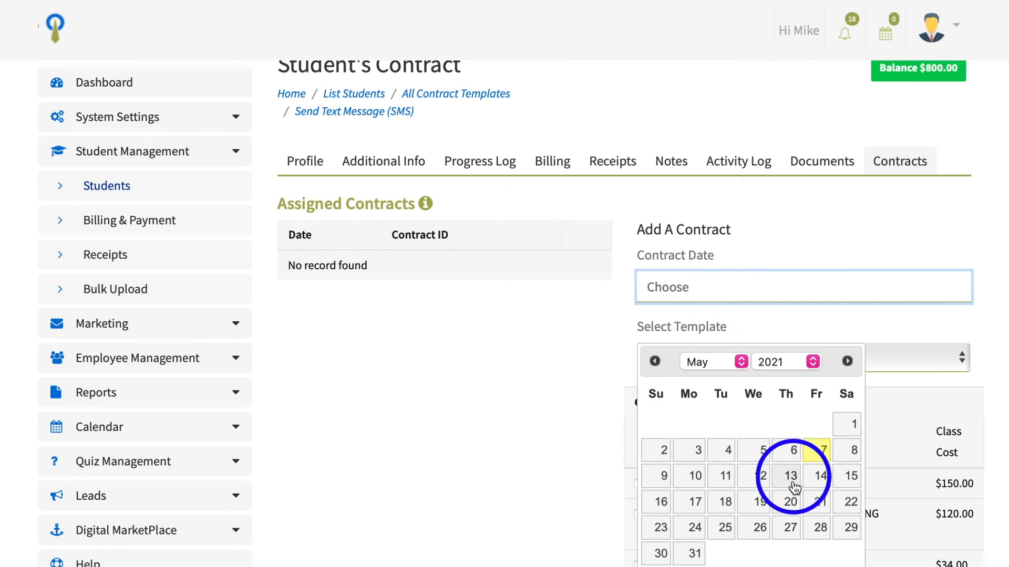
click(761, 478)
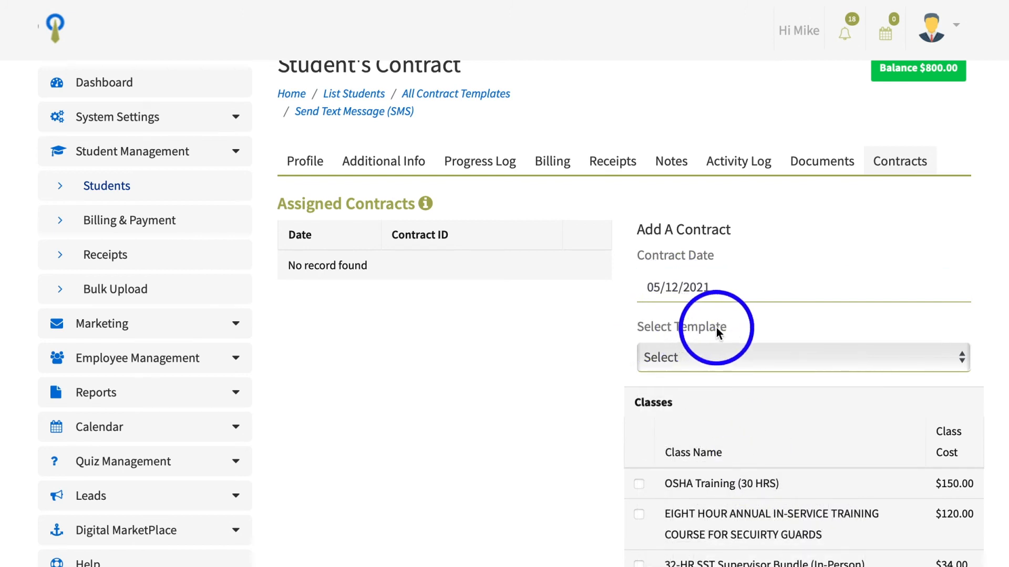
click(698, 357)
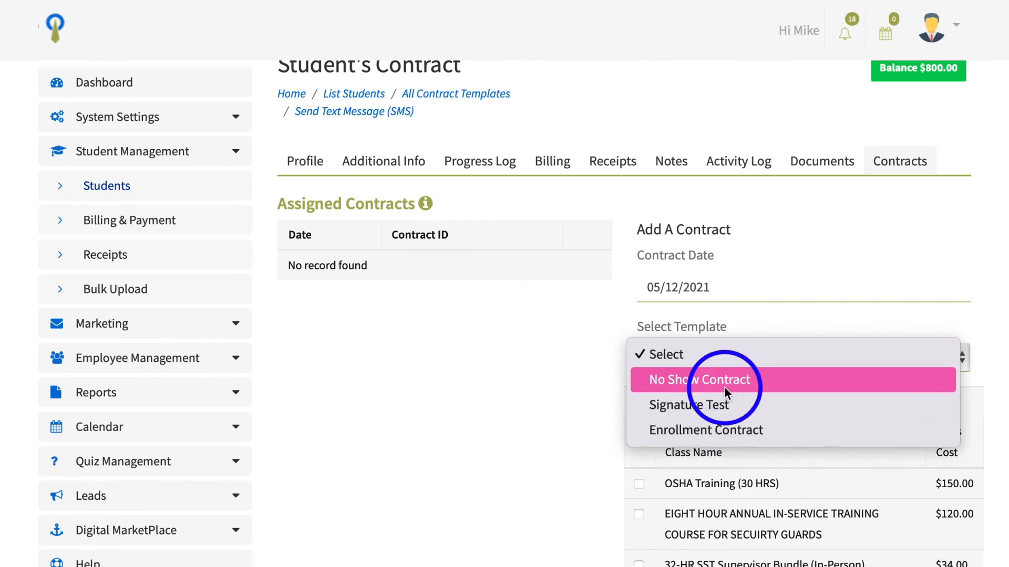
click(732, 435)
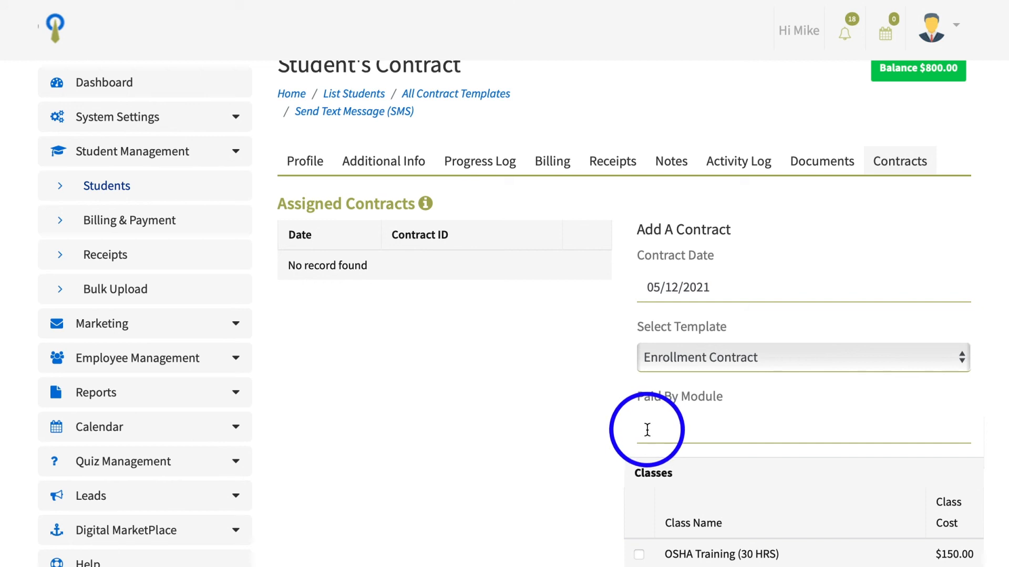
Enter 6 in the Paid By Module field
click(647, 429)
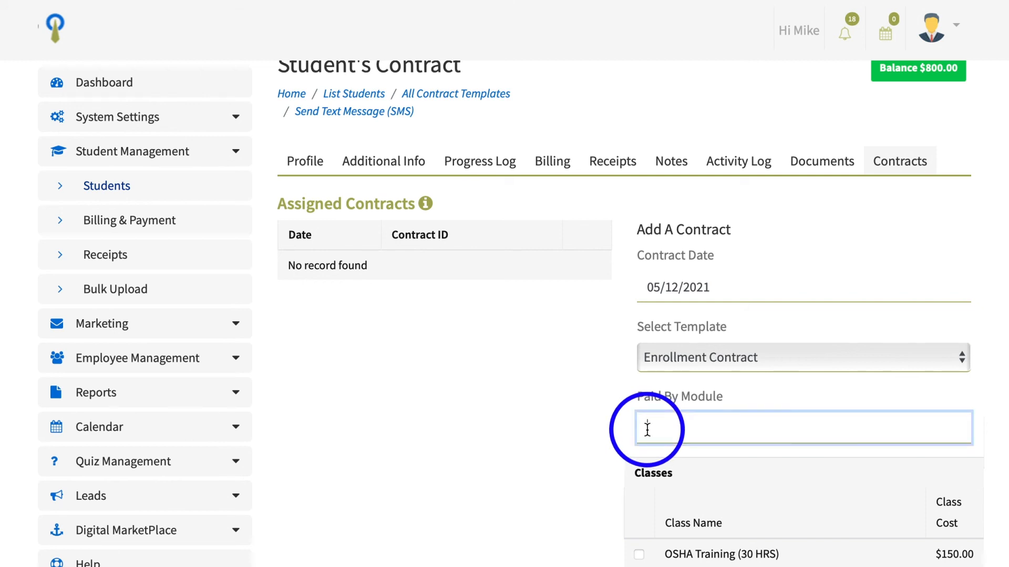
scroll(651, 429, down, 1)
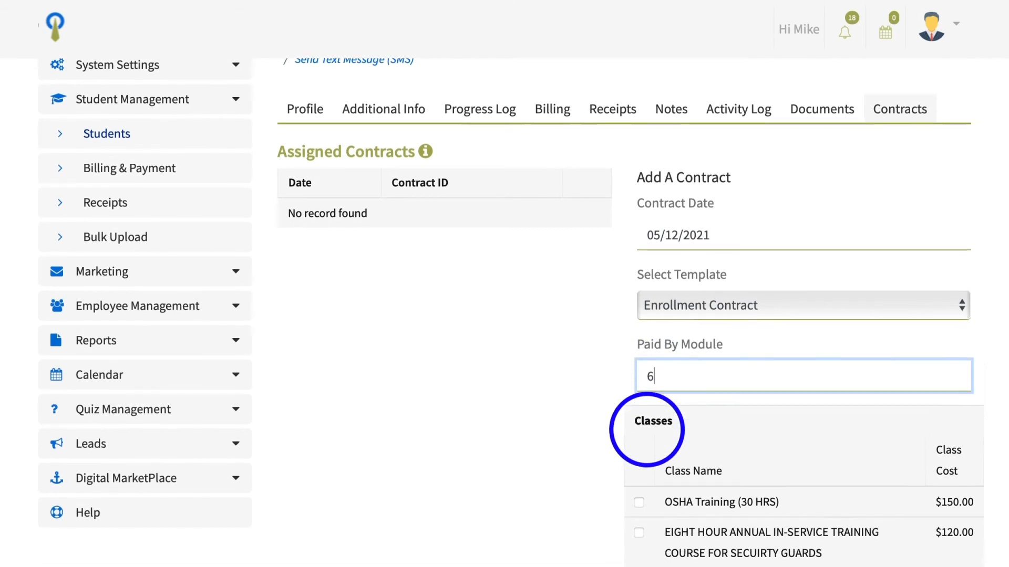
click(588, 442)
scroll(587, 442, down, 1)
scroll(588, 442, down, 3)
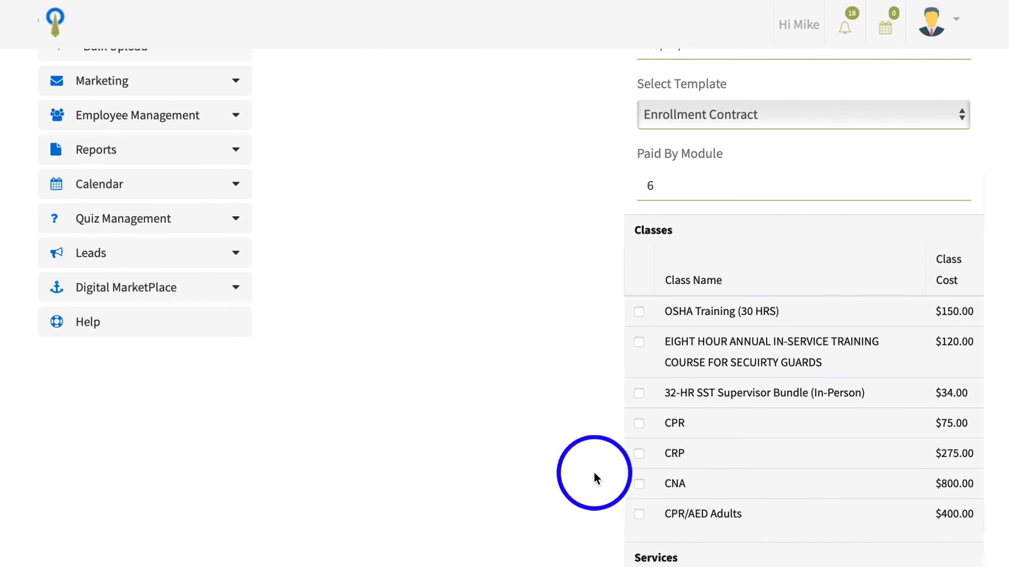
Tick the CPR/AED Adults class and add the contract to the student
click(637, 513)
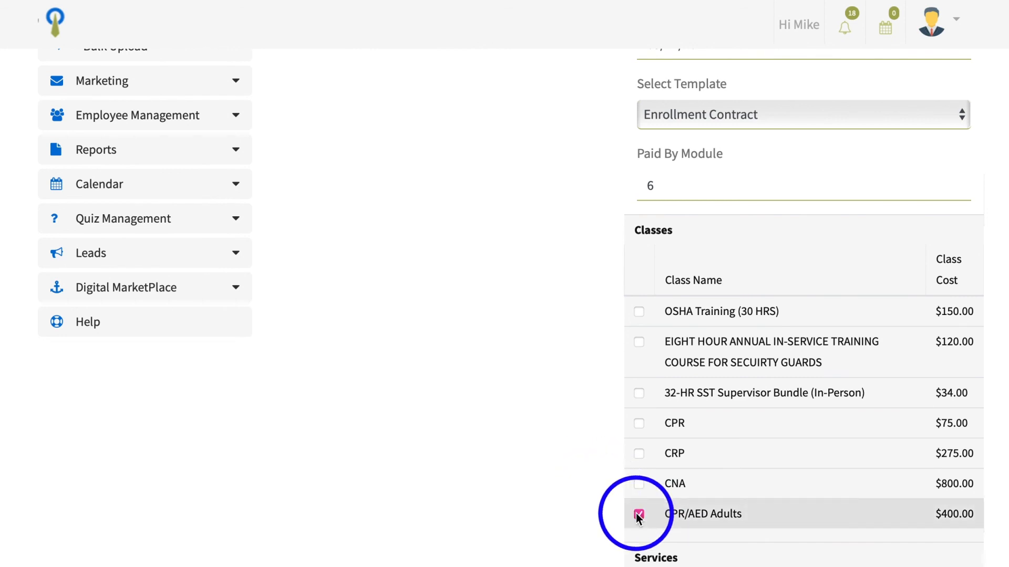
scroll(636, 513, down, 10)
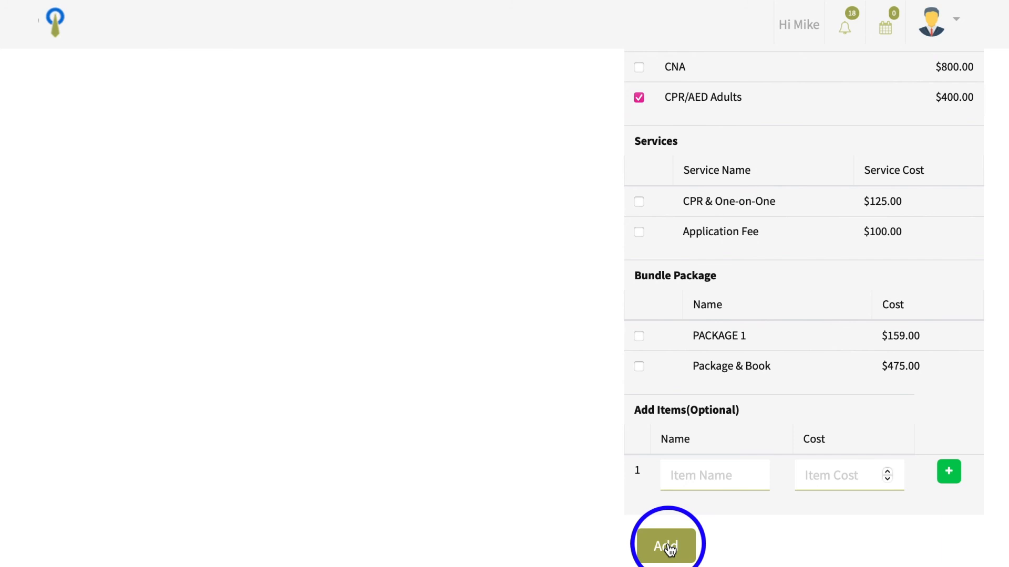
click(670, 549)
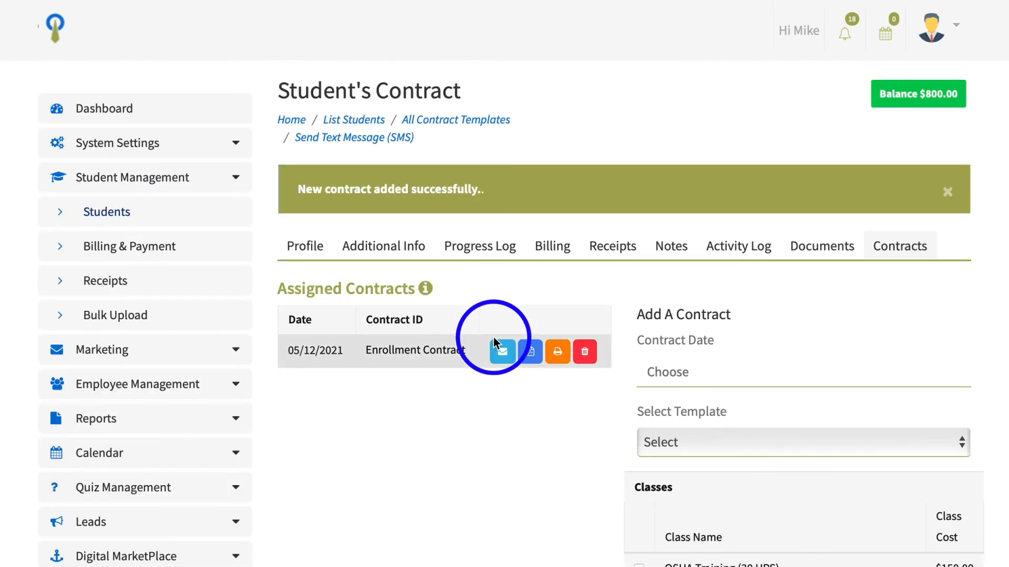